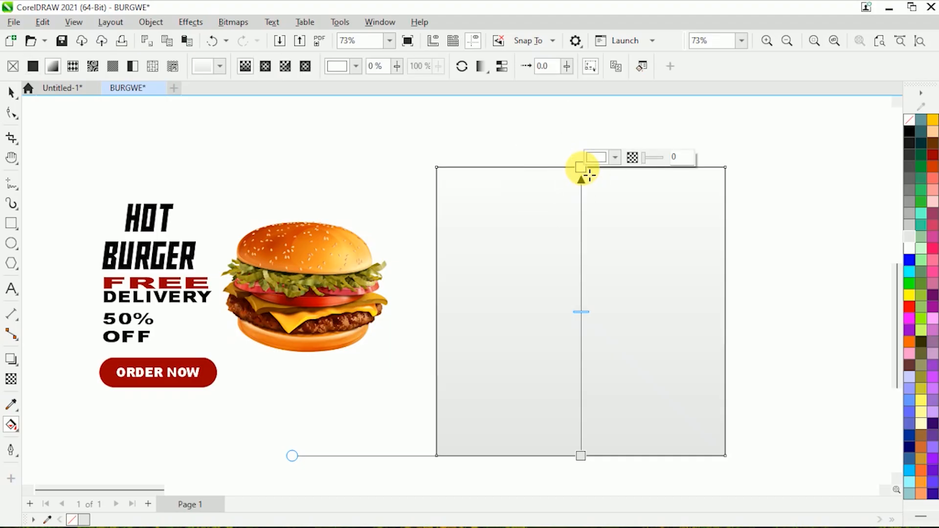
# Step: Darken the lower end of the square's linear gradient fill to a medium grey, keeping the upper end white
pyautogui.click(582, 457)
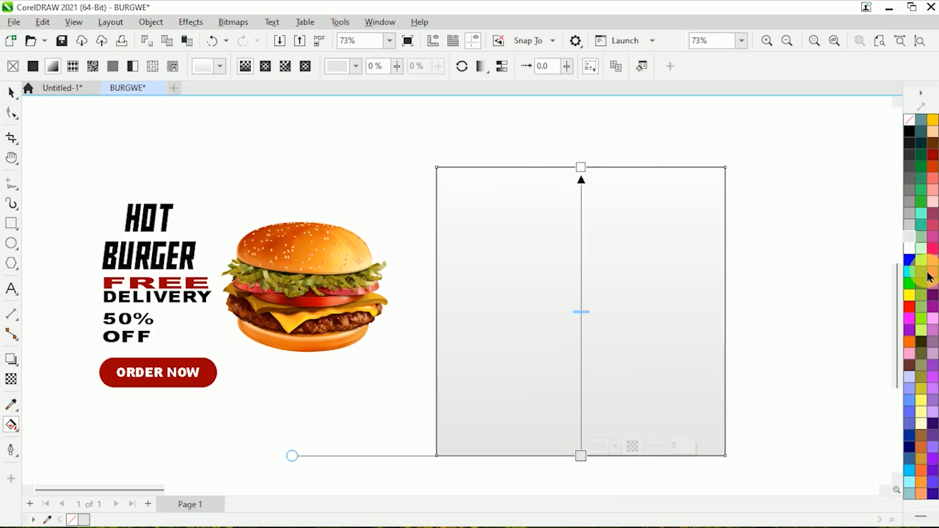
pyautogui.click(910, 233)
pyautogui.click(911, 216)
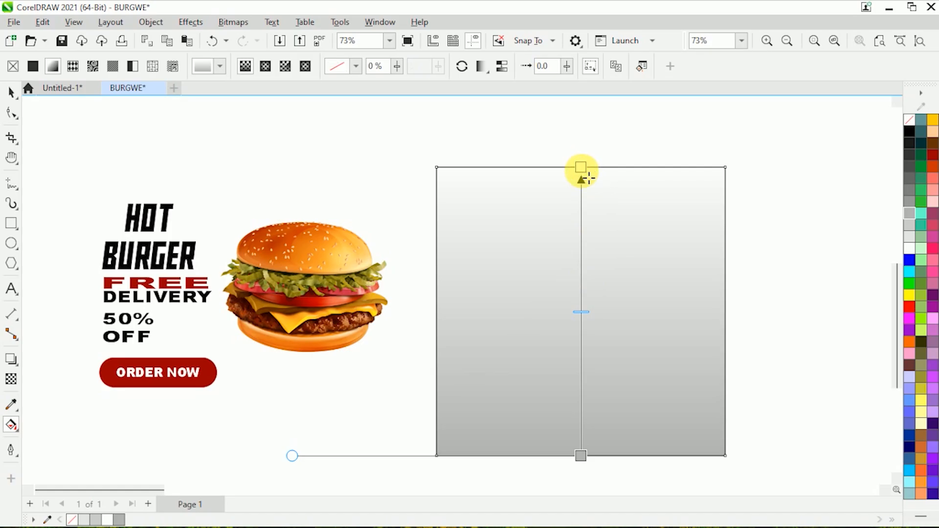
pyautogui.moveTo(581, 167); pyautogui.dragTo(582, 180)
pyautogui.click(14, 96)
pyautogui.click(509, 142)
pyautogui.click(524, 211)
pyautogui.click(522, 139)
# Step: Move the burger image onto the middle of the gradient square and bring it to the front
pyautogui.click(336, 257)
pyautogui.moveTo(316, 290); pyautogui.dragTo(556, 300)
pyautogui.rightClick(552, 299)
pyautogui.moveTo(654, 263)
pyautogui.click(736, 300)
pyautogui.click(668, 311)
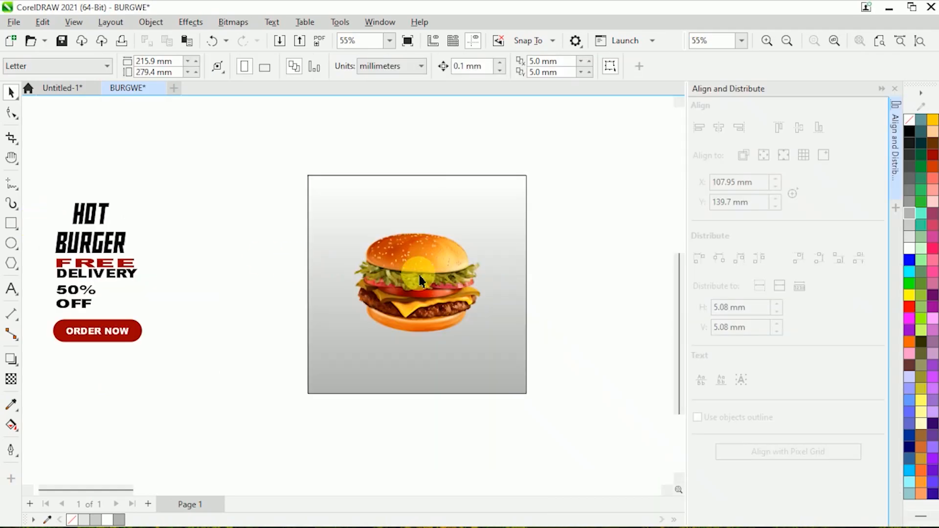
# Step: Rotate the burger image counterclockwise by 15 degrees
pyautogui.click(419, 280)
pyautogui.click(420, 280)
pyautogui.moveTo(486, 227); pyautogui.dragTo(482, 212)
pyautogui.press('Escape')
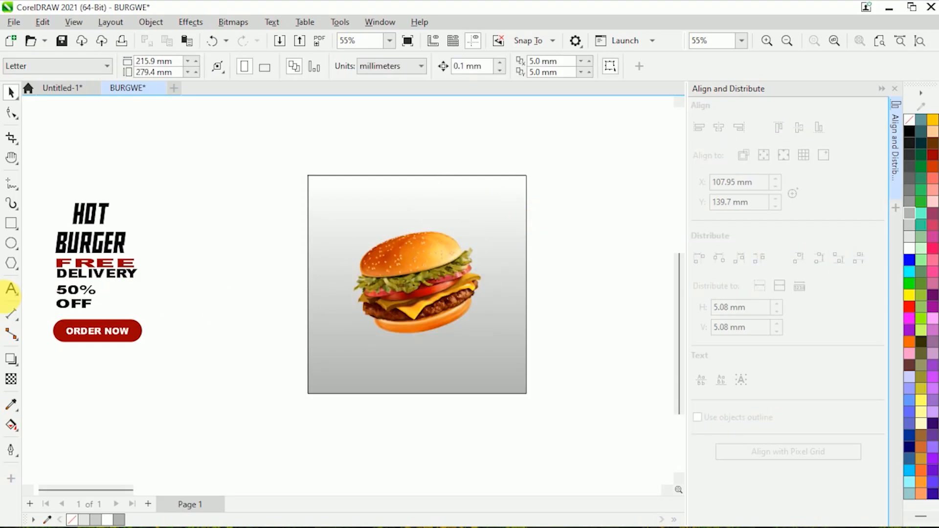
# Step: Draw a vertical rectangle over the burger, spanning the square's full height, about 76 mm wide and 153 mm tall
pyautogui.click(12, 225)
pyautogui.moveTo(354, 176)
pyautogui.mouseDown()
pyautogui.moveTo(446, 335)
pyautogui.moveTo(465, 394)
pyautogui.mouseUp()
pyautogui.press('space')
pyautogui.moveTo(467, 286); pyautogui.dragTo(473, 263)
pyautogui.moveTo(353, 287); pyautogui.dragTo(360, 284)
pyautogui.press('Escape')
pyautogui.scroll(1, 419, 242)
pyautogui.scroll(-1, 414, 251)
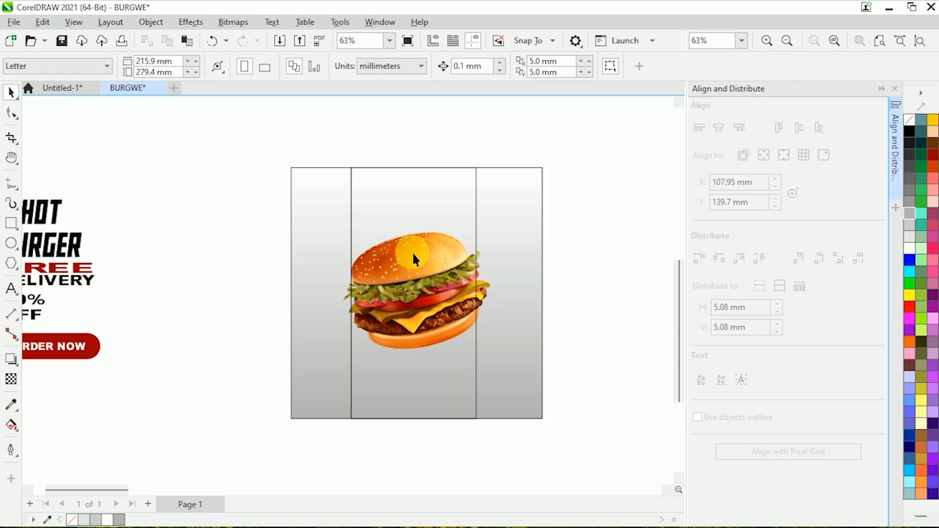
# Step: Trace the top of the burger bun with a freehand curve between the rectangle's two vertical edges
pyautogui.click(11, 184)
pyautogui.scroll(2, 384, 237)
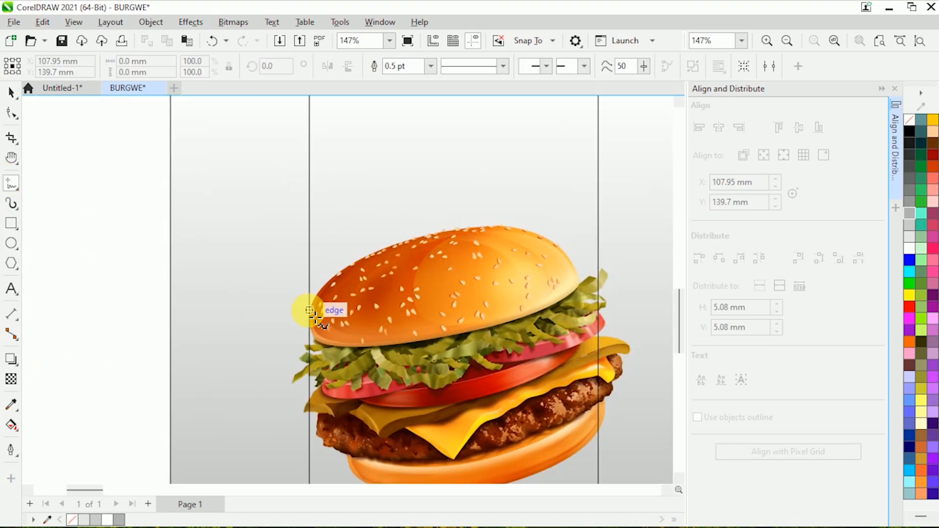
pyautogui.moveTo(313, 299)
pyautogui.mouseDown()
pyautogui.moveTo(344, 264)
pyautogui.moveTo(495, 234)
pyautogui.moveTo(550, 243)
pyautogui.mouseUp()
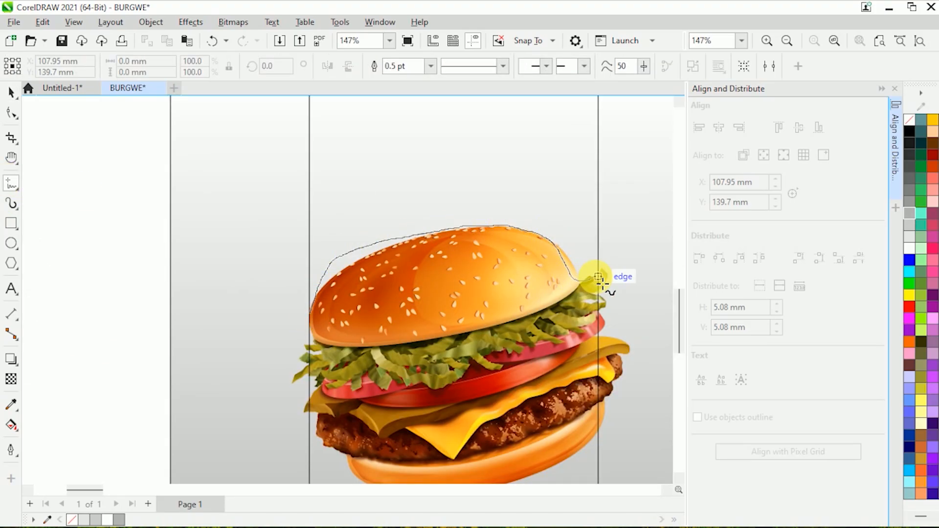
pyautogui.moveTo(604, 283); pyautogui.dragTo(599, 277)
# Step: Smooth the traced curve along the upper left of the bun by editing its nodes
pyautogui.scroll(-1, 413, 321)
pyautogui.scroll(1, 448, 314)
pyautogui.click(11, 112)
pyautogui.scroll(1, 327, 259)
pyautogui.moveTo(329, 257); pyautogui.dragTo(346, 273)
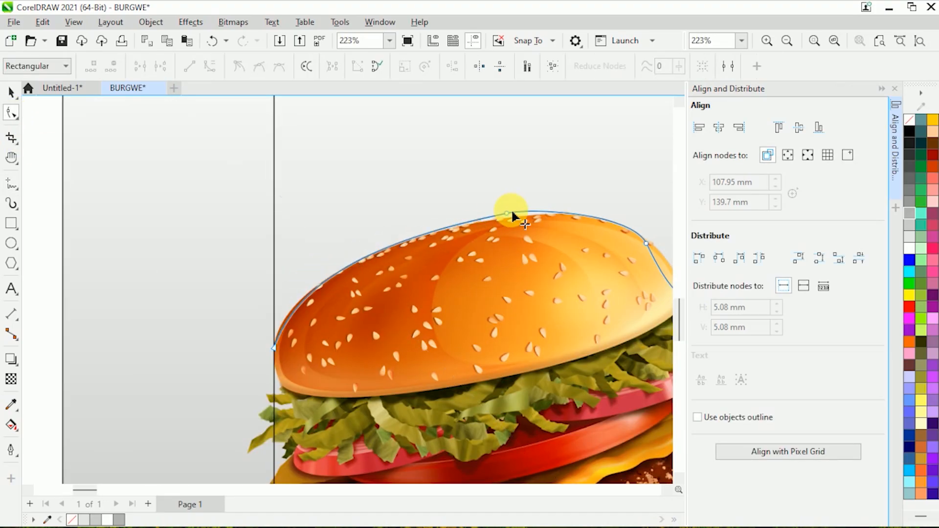
pyautogui.scroll(-1, 506, 213)
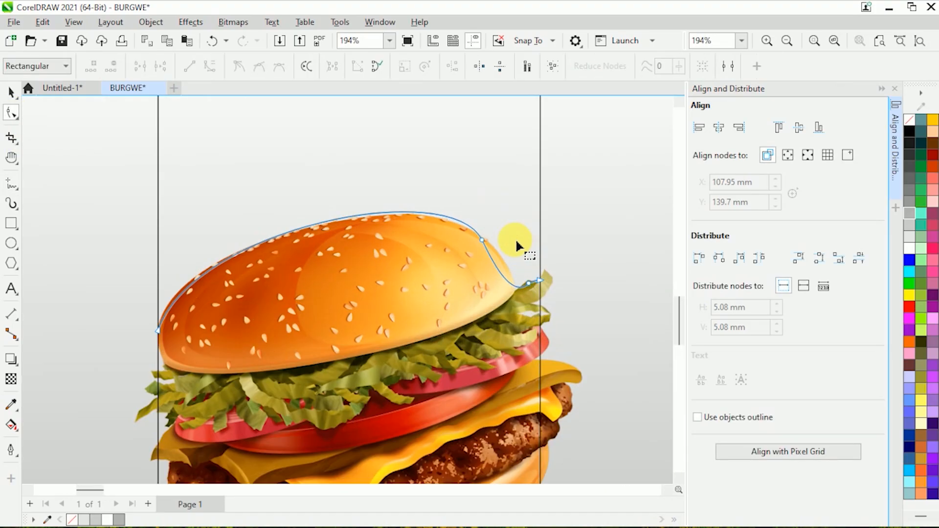
# Step: Reshape the curve's right end to follow the lettuce leaf, adding a node and setting a cusp where it bends
pyautogui.click(530, 284)
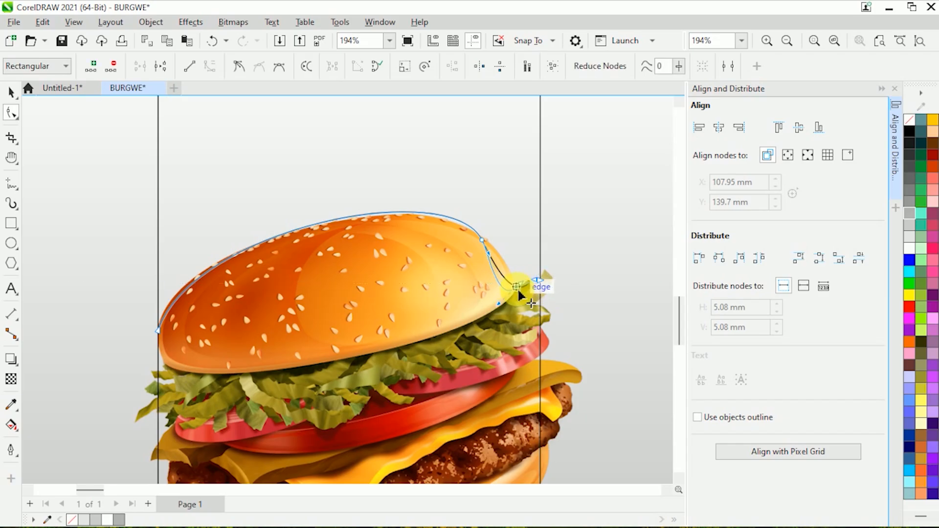
pyautogui.click(540, 281)
pyautogui.scroll(12, 541, 283)
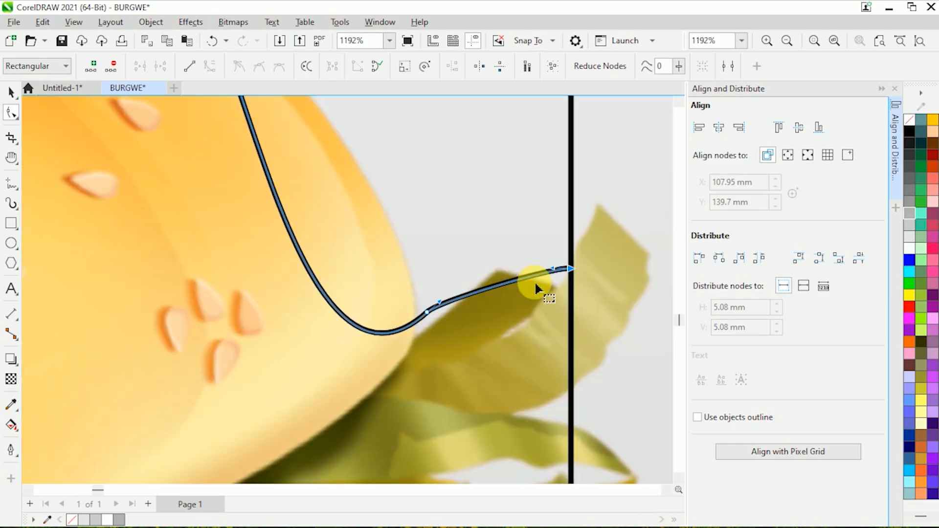
pyautogui.moveTo(426, 313); pyautogui.dragTo(453, 291)
pyautogui.click(238, 72)
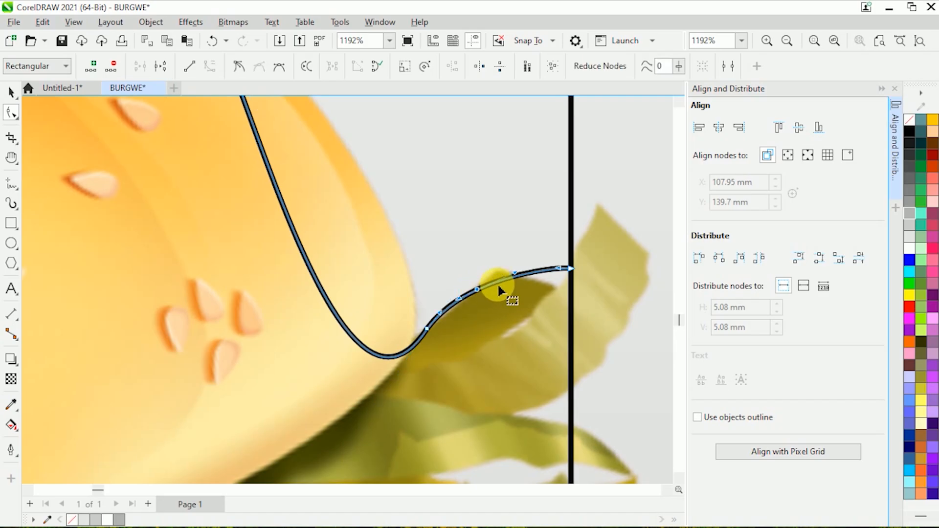
pyautogui.moveTo(491, 273); pyautogui.dragTo(488, 263)
pyautogui.doubleClick(522, 267)
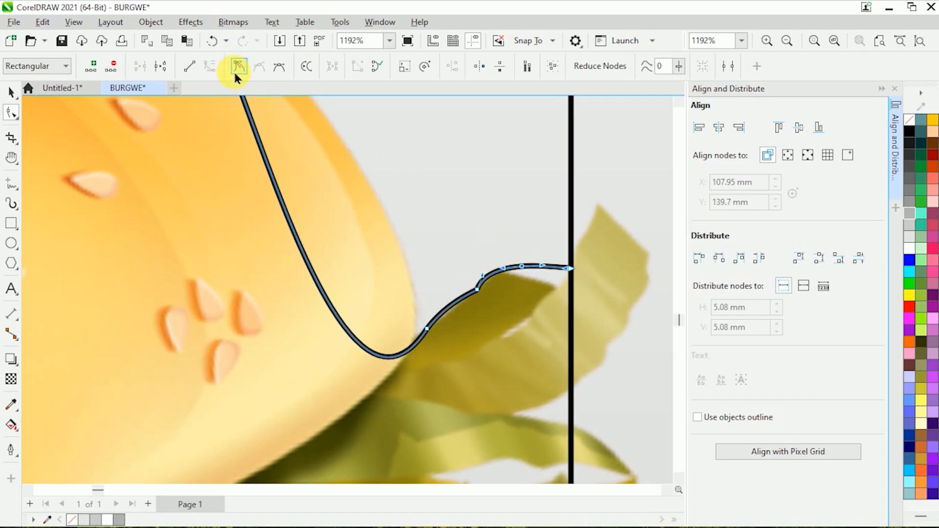
pyautogui.moveTo(528, 274); pyautogui.dragTo(514, 286)
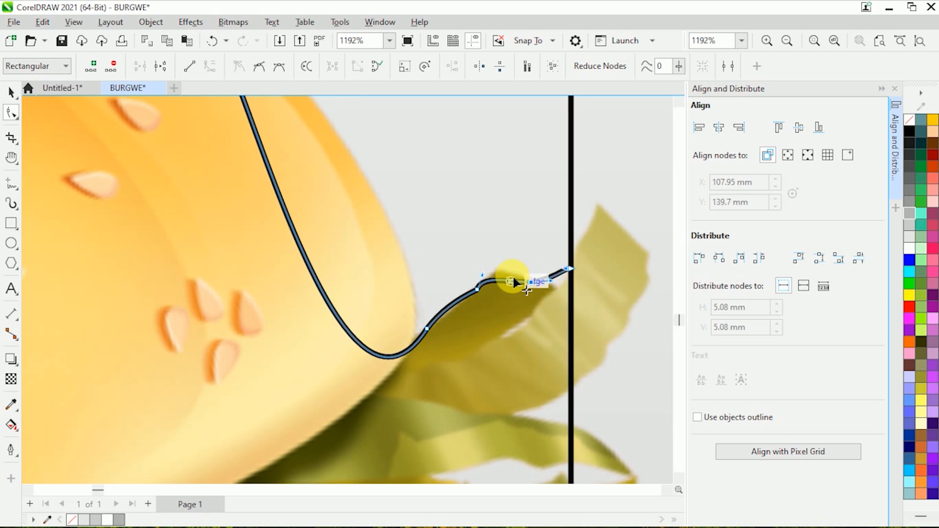
pyautogui.moveTo(570, 269); pyautogui.dragTo(568, 290)
# Step: Fit the curve segment between the bun's right side and the lettuce to the bun's edge
pyautogui.scroll(-3, 509, 277)
pyautogui.scroll(2, 491, 273)
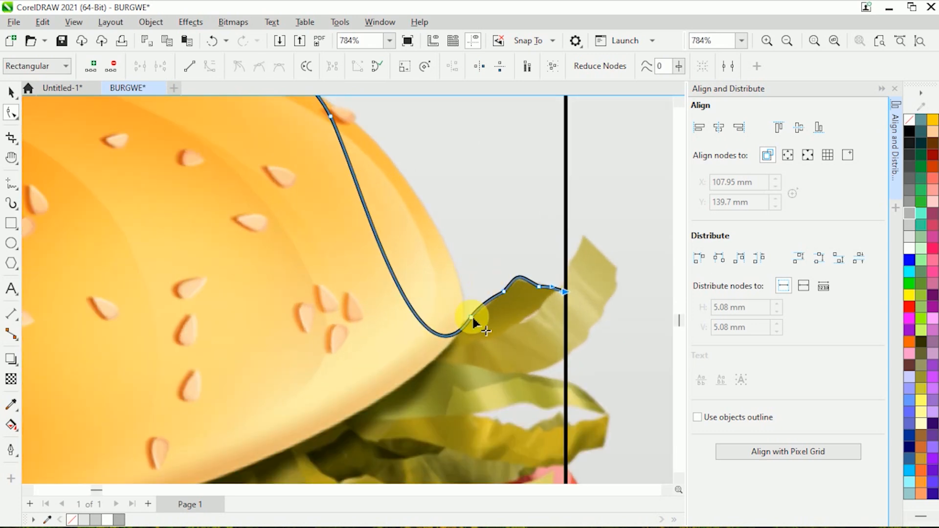
pyautogui.moveTo(435, 389); pyautogui.dragTo(413, 324)
pyautogui.moveTo(453, 208); pyautogui.dragTo(454, 208)
pyautogui.scroll(-3, 424, 277)
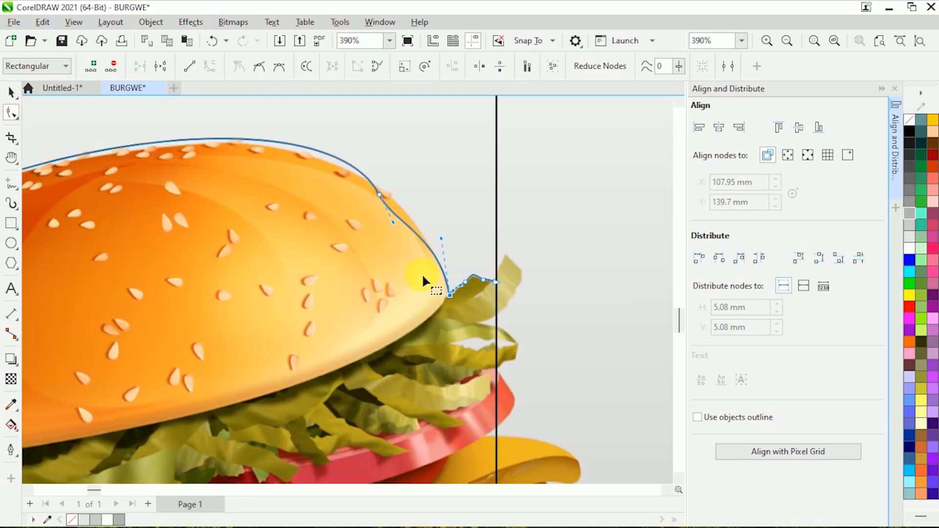
# Step: Refine the curve's left portion so that it follows the left edge of the bun, and finish node editing
pyautogui.scroll(2, 377, 184)
pyautogui.scroll(-3, 428, 291)
pyautogui.scroll(3, 291, 266)
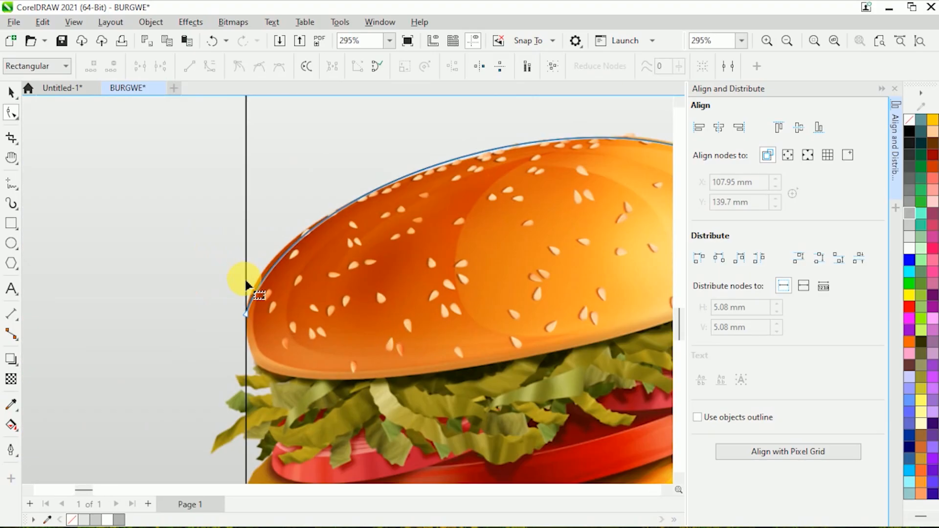
pyautogui.click(268, 299)
pyautogui.moveTo(311, 141); pyautogui.dragTo(287, 147)
pyautogui.scroll(-4, 220, 225)
pyautogui.click(11, 92)
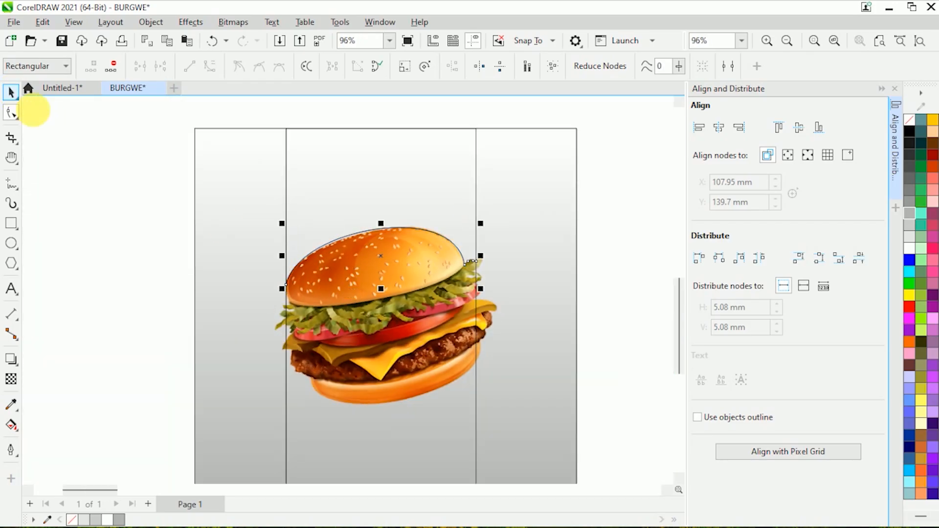
# Step: Move the burger image down and to the left, clear of the traced curve
pyautogui.press('Escape')
pyautogui.scroll(2, 389, 286)
pyautogui.scroll(-3, 394, 274)
pyautogui.click(397, 299)
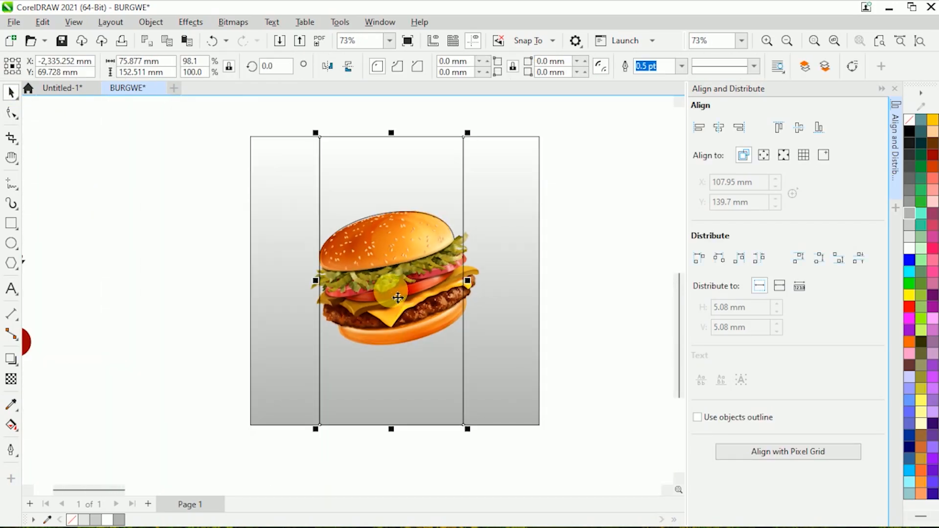
pyautogui.click(398, 297)
pyautogui.moveTo(391, 285); pyautogui.dragTo(326, 346)
pyautogui.click(202, 239)
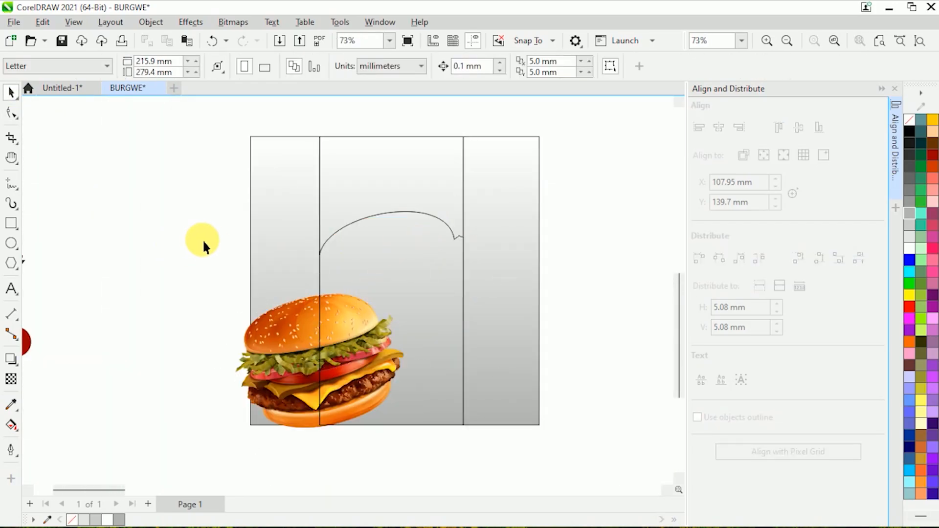
# Step: Smart Fill the area enclosed by the rectangle's upper part and the traced curve with blue
pyautogui.click(11, 425)
pyautogui.click(46, 439)
pyautogui.click(377, 186)
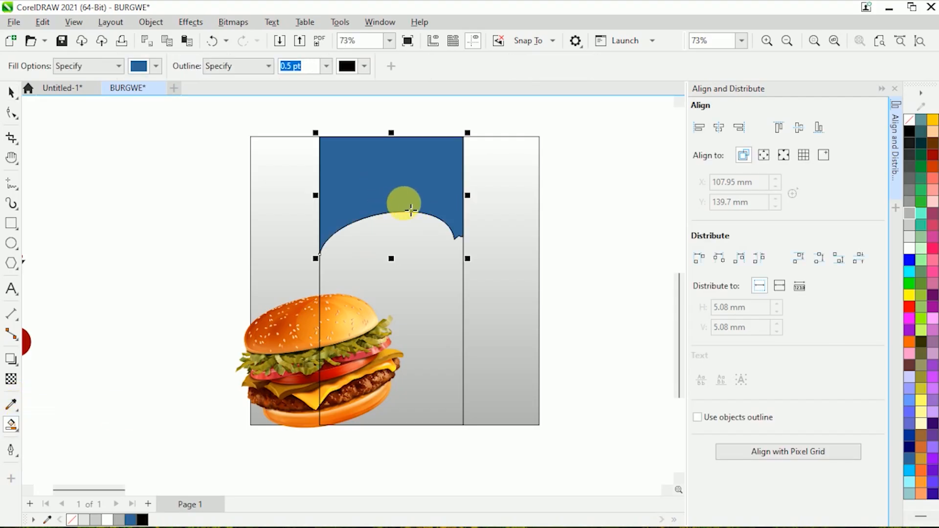
# Step: Pull the traced freehand curve away from the blue shape and delete it
pyautogui.click(11, 92)
pyautogui.click(139, 151)
pyautogui.click(377, 173)
pyautogui.moveTo(184, 197); pyautogui.dragTo(533, 260)
pyautogui.moveTo(403, 227); pyautogui.dragTo(572, 225)
pyautogui.rightClick(572, 225)
pyautogui.click(596, 211)
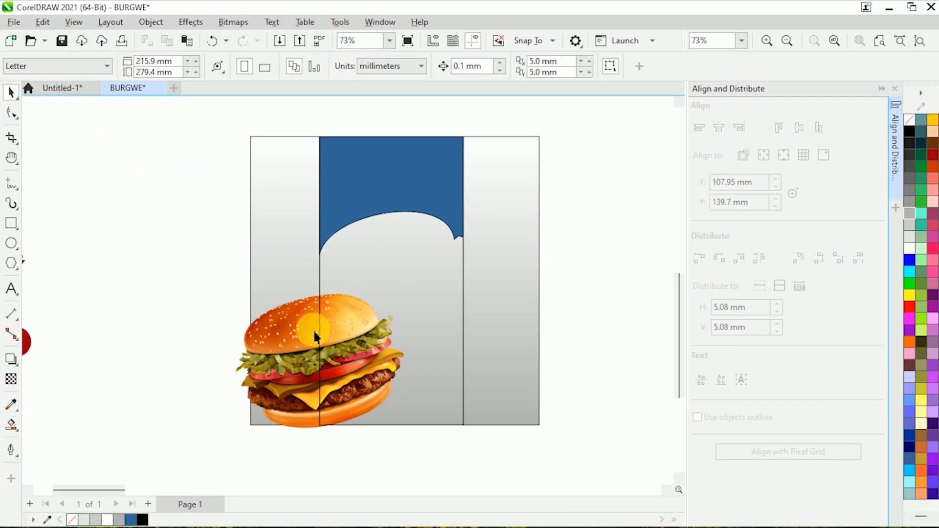
# Step: Move the burger image back up so that its bun fits the curved lower edge of the blue shape
pyautogui.click(291, 341)
pyautogui.moveTo(297, 334); pyautogui.dragTo(447, 235)
pyautogui.scroll(4, 441, 261)
pyautogui.press('Escape')
pyautogui.scroll(-5, 482, 253)
# Step: Remove the outline from the blue shape, keeping its fill
pyautogui.doubleClick(419, 230)
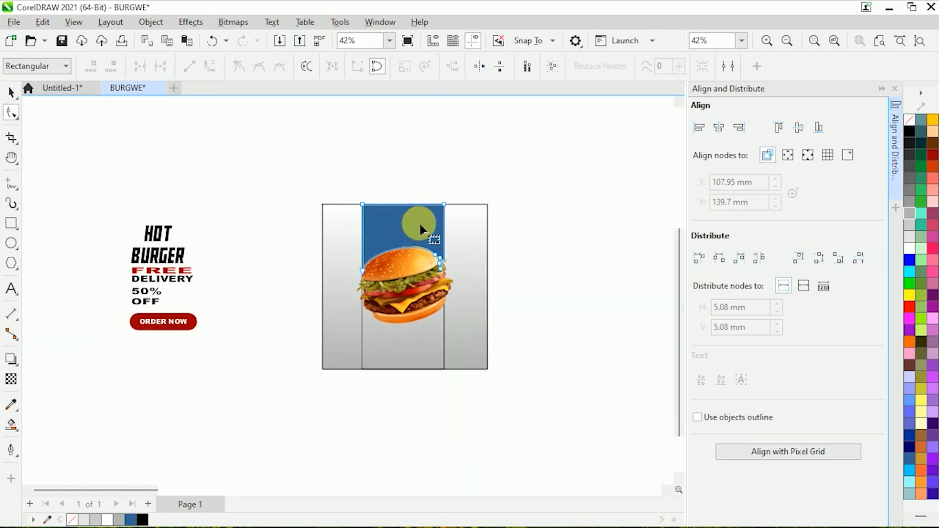
pyautogui.click(16, 97)
pyautogui.scroll(1, 364, 225)
pyautogui.rightClick(910, 120)
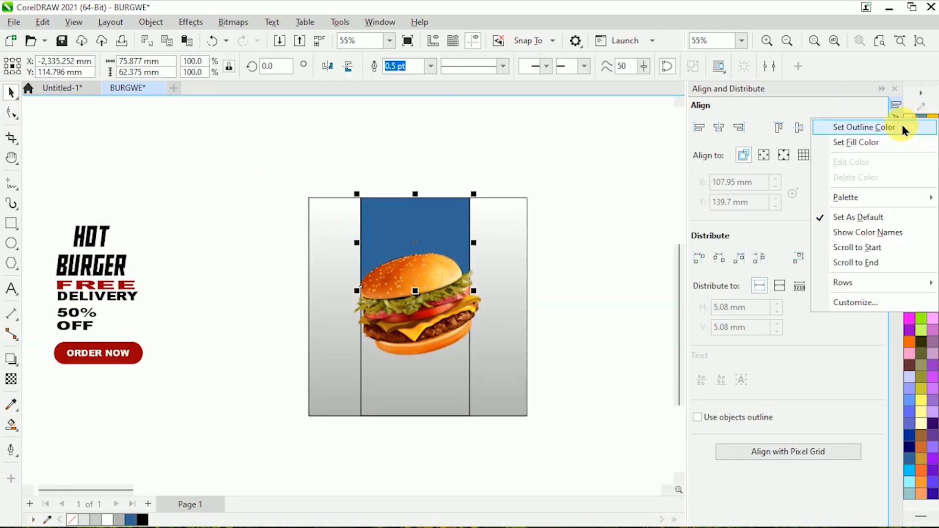
pyautogui.click(896, 140)
pyautogui.hotkey('ctrl', 'z')
pyautogui.rightClick(910, 120)
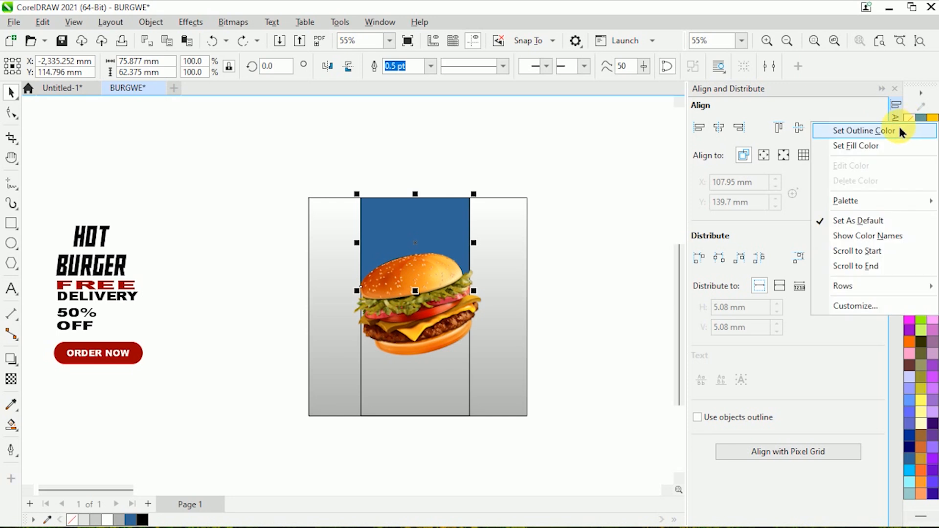
pyautogui.click(902, 130)
# Step: Pull the vertical guide rectangle out from behind the burger and delete it
pyautogui.click(626, 174)
pyautogui.click(425, 383)
pyautogui.moveTo(417, 314); pyautogui.dragTo(248, 278)
pyautogui.rightClick(248, 278)
pyautogui.click(280, 213)
# Step: Fill the blue shape above the burger with dark red
pyautogui.click(418, 217)
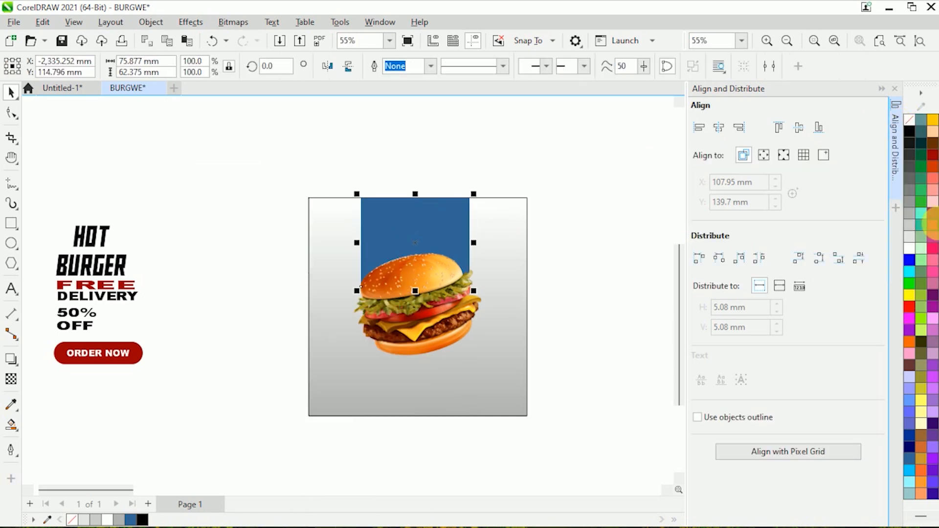
pyautogui.click(932, 157)
pyautogui.click(580, 241)
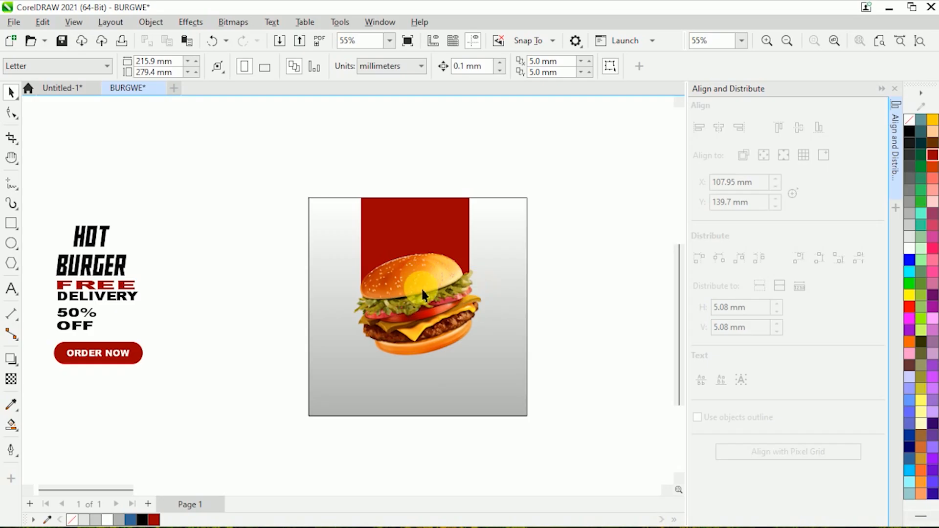
# Step: Move all the text and the ORDER NOW button closer to the square's left side
pyautogui.scroll(-1, 445, 293)
pyautogui.moveTo(188, 383); pyautogui.dragTo(188, 382)
pyautogui.moveTo(134, 299); pyautogui.dragTo(247, 291)
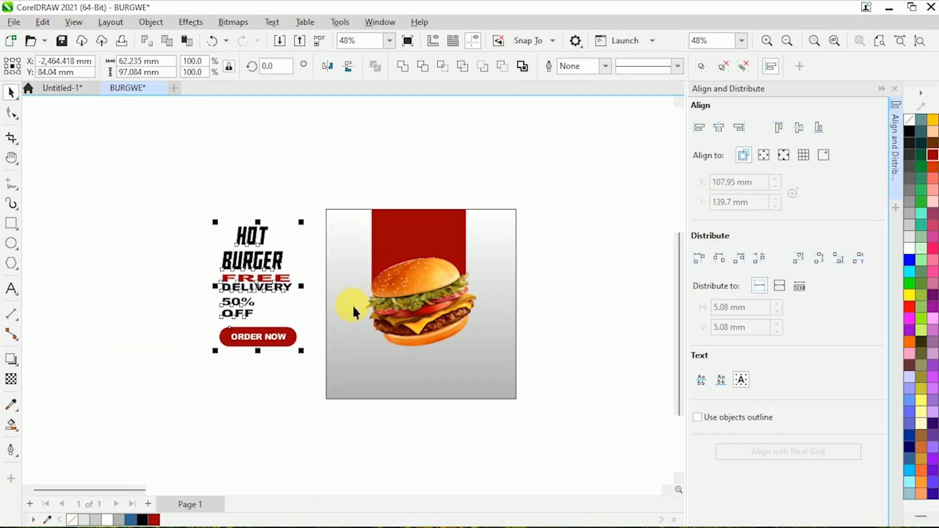
pyautogui.scroll(3, 362, 306)
pyautogui.moveTo(631, 126)
pyautogui.mouseDown()
pyautogui.moveTo(228, 428)
pyautogui.moveTo(83, 467)
pyautogui.mouseUp()
pyautogui.click(833, 41)
pyautogui.click(662, 158)
# Step: Nudge the burger image slightly up against the red shape, to a Y position of 70.605 mm
pyautogui.click(451, 244)
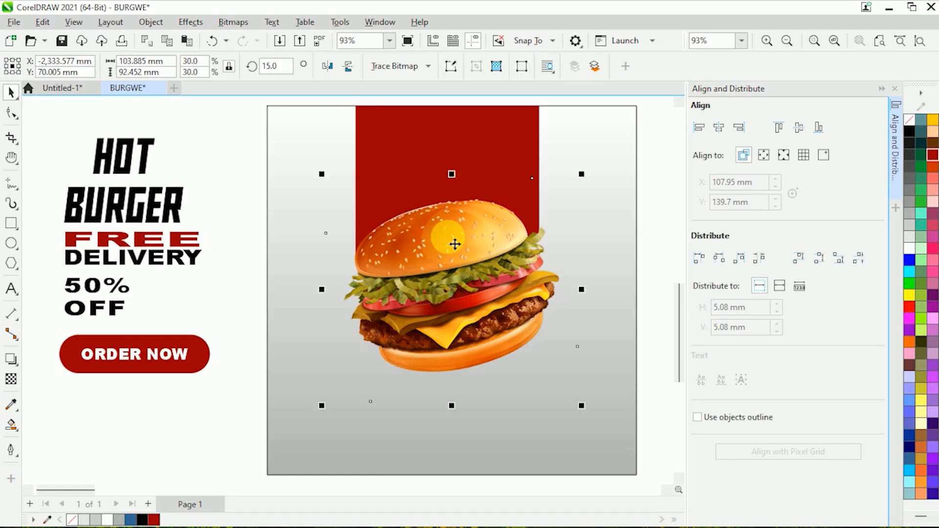
pyautogui.click(606, 222)
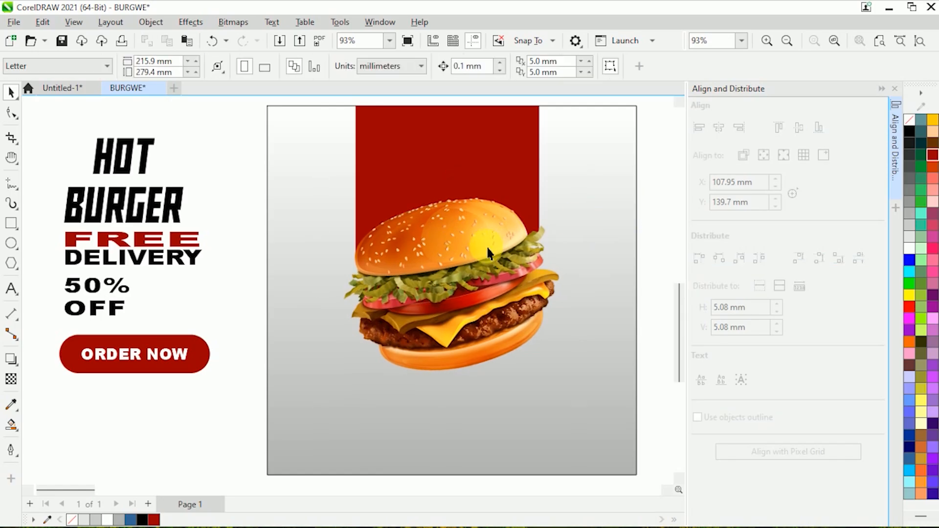
pyautogui.click(431, 168)
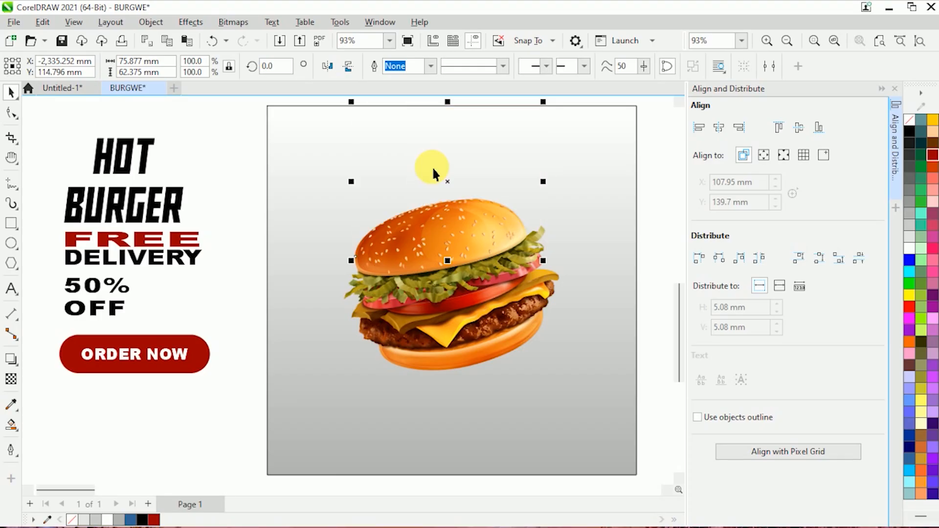
pyautogui.click(468, 271)
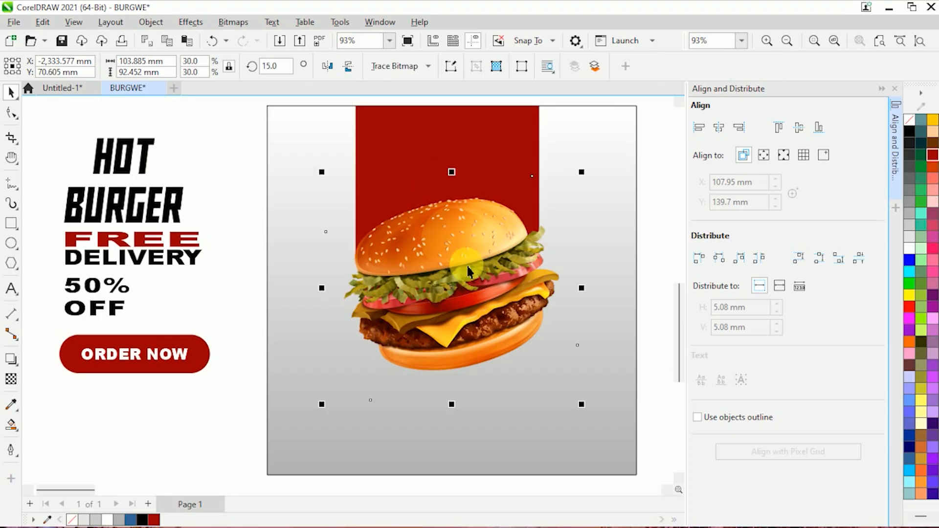
pyautogui.click(656, 225)
# Step: Move the HOT text onto the burger and bring it to the front
pyautogui.click(130, 162)
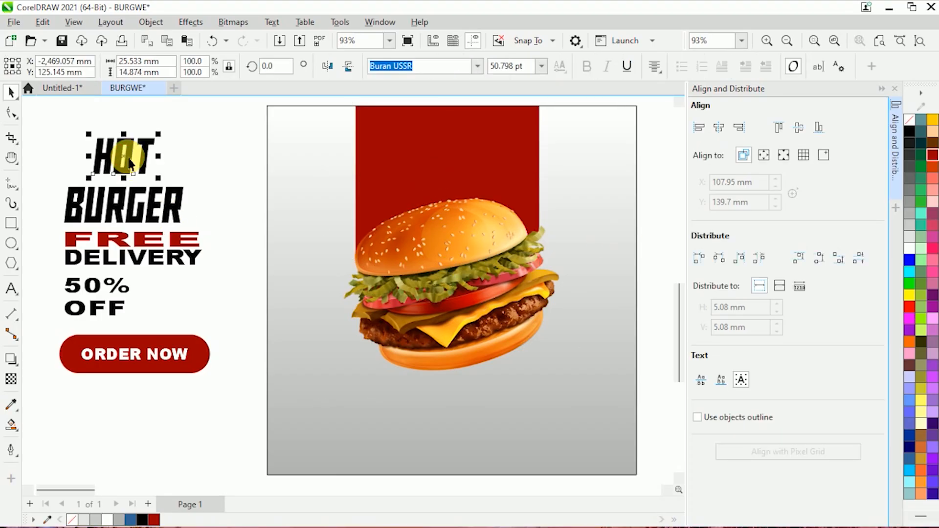
pyautogui.moveTo(133, 166); pyautogui.dragTo(454, 263)
pyautogui.rightClick(454, 263)
pyautogui.moveTo(541, 318)
pyautogui.click(692, 355)
# Step: Enlarge the HOT text to about 68 mm wide and set its height to about 32 mm
pyautogui.moveTo(481, 277); pyautogui.dragTo(548, 311)
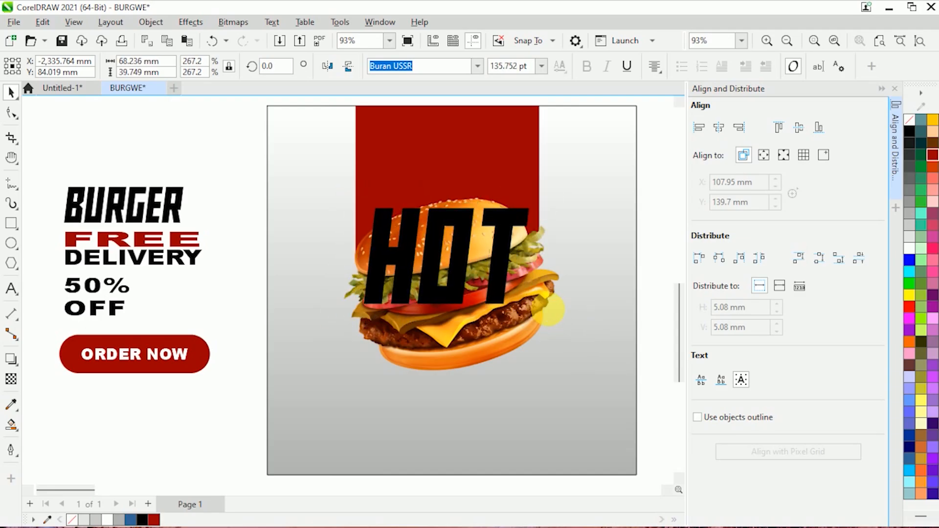
pyautogui.moveTo(446, 305); pyautogui.dragTo(447, 298)
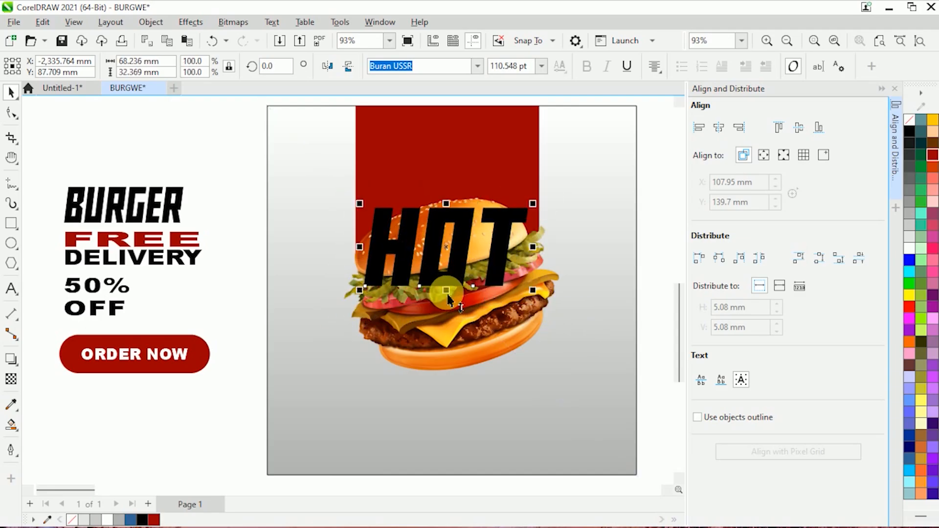
# Step: Rotate the HOT text about 14 degrees, enlarge it to about 81 mm wide, and position it over the burger
pyautogui.click(446, 247)
pyautogui.moveTo(535, 247); pyautogui.dragTo(528, 204)
pyautogui.click(462, 226)
pyautogui.moveTo(545, 296); pyautogui.dragTo(557, 308)
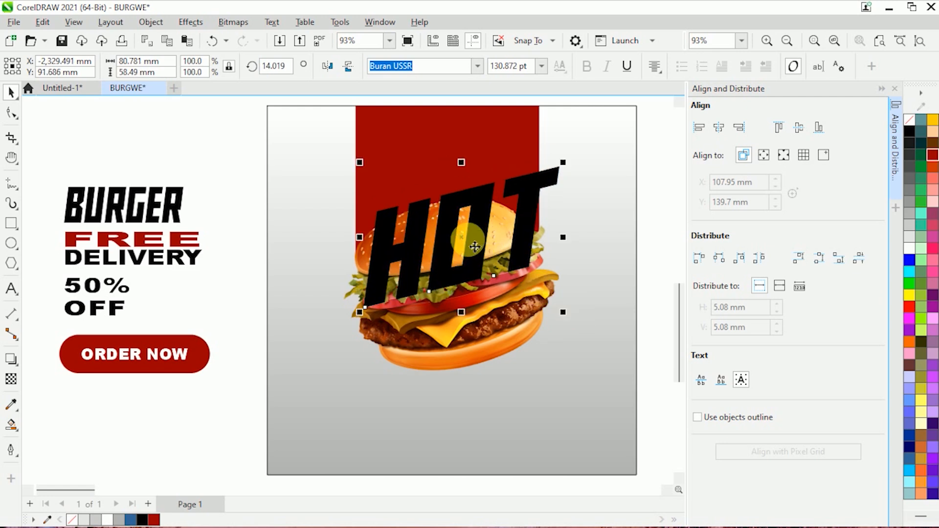
pyautogui.moveTo(461, 241); pyautogui.dragTo(446, 243)
# Step: Move the BURGER text onto the burger below HOT, rotate it about 13.9 degrees, and enlarge it
pyautogui.moveTo(133, 205); pyautogui.dragTo(519, 293)
pyautogui.click(472, 323)
pyautogui.click(493, 315)
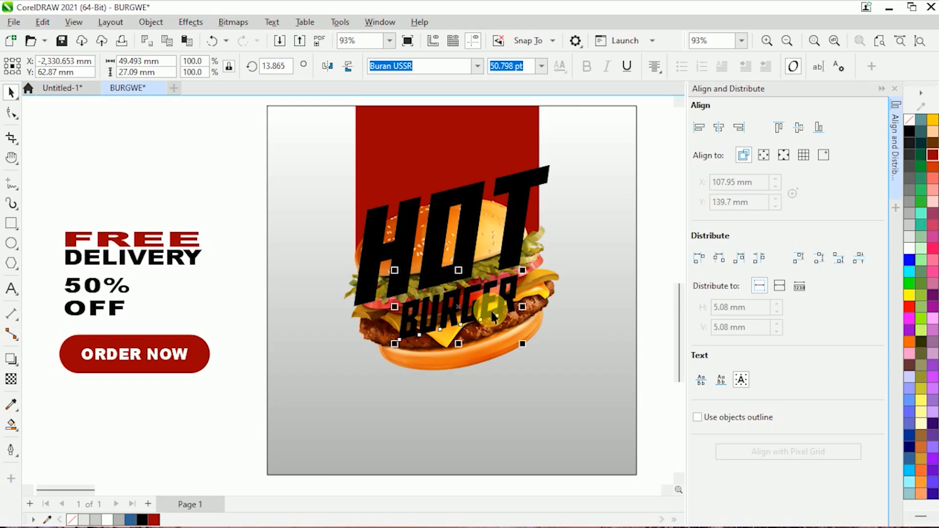
pyautogui.moveTo(527, 347); pyautogui.dragTo(601, 377)
# Step: Reduce the HOT text to about 114 pt and reposition it over the upper part of the burger
pyautogui.click(468, 222)
pyautogui.moveTo(554, 310); pyautogui.dragTo(532, 295)
pyautogui.moveTo(453, 236); pyautogui.dragTo(447, 225)
pyautogui.moveTo(529, 224); pyautogui.dragTo(544, 222)
pyautogui.hotkey('ctrl', 'z')
pyautogui.moveTo(528, 284); pyautogui.dragTo(552, 296)
pyautogui.moveTo(454, 232)
pyautogui.mouseDown()
pyautogui.moveTo(440, 234)
pyautogui.moveTo(450, 237)
pyautogui.mouseUp()
# Step: Scale the BURGER text to about 93 mm wide and place it directly beneath HOT
pyautogui.click(472, 312)
pyautogui.click(644, 278)
pyautogui.click(555, 275)
pyautogui.moveTo(564, 367); pyautogui.dragTo(573, 370)
pyautogui.moveTo(448, 306); pyautogui.dragTo(455, 312)
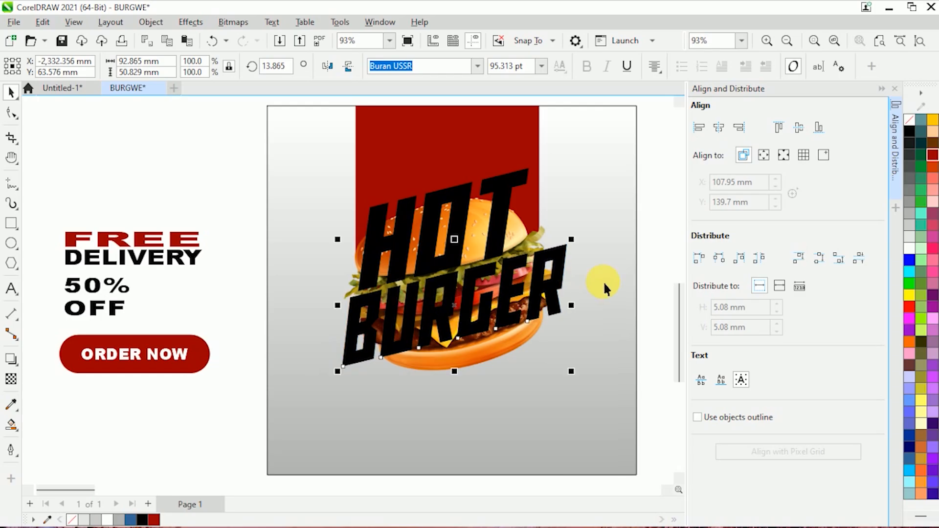
# Step: Select the HOT and BURGER texts together and send them behind the burger image
pyautogui.keyDown('shift'); pyautogui.click(512, 226); pyautogui.keyUp('shift')
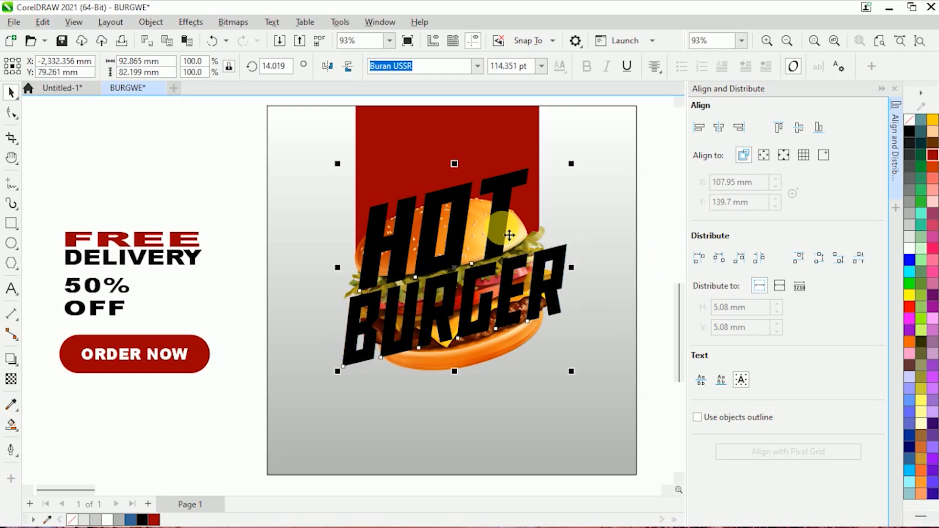
pyautogui.rightClick(510, 235)
pyautogui.click(539, 232)
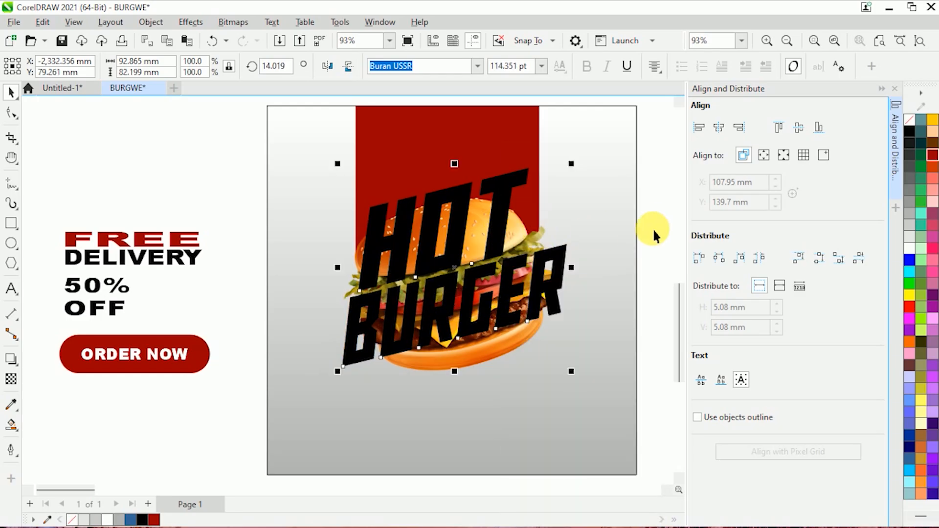
pyautogui.hotkey('ctrl', 'pagedown')
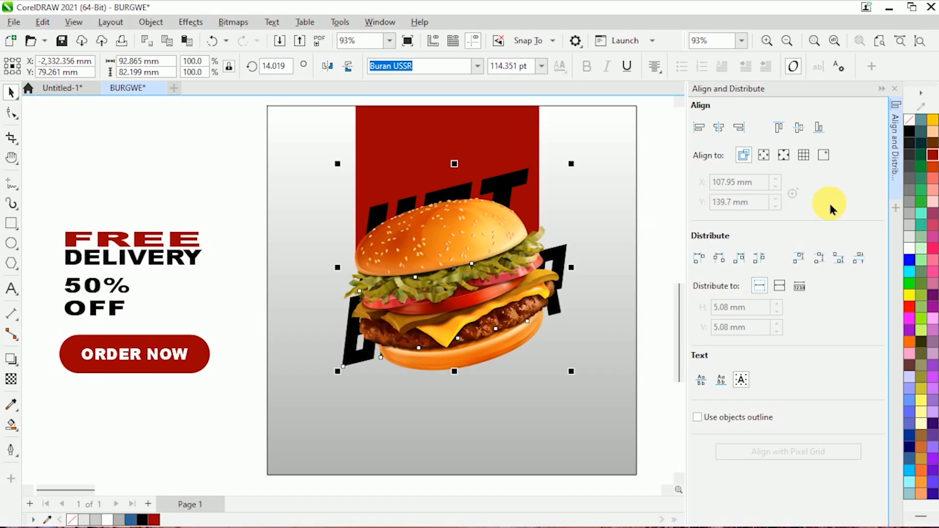
# Step: Paste a copy of the HOT BURGER lettering over the burger, with a white outline and no fill
pyautogui.click(655, 242)
pyautogui.click(185, 42)
pyautogui.rightClick(909, 253)
pyautogui.click(881, 255)
pyautogui.rightClick(895, 142)
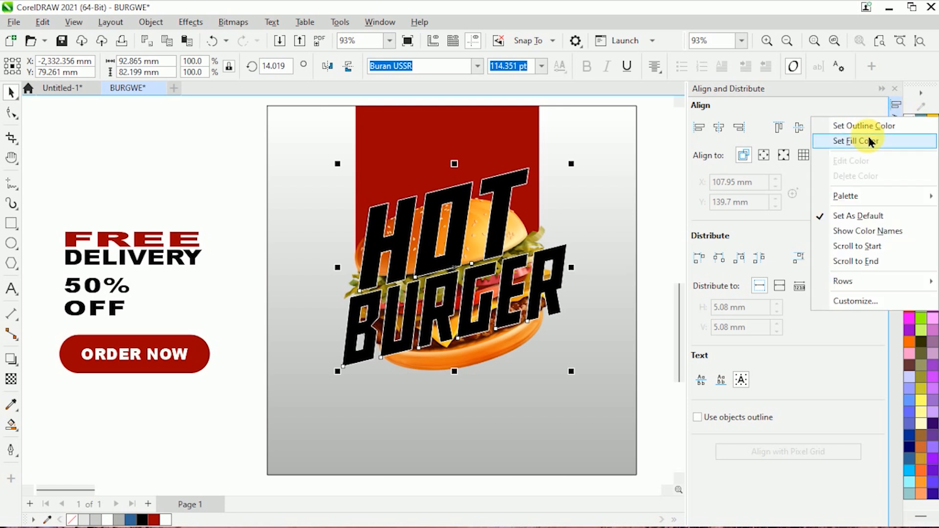
pyautogui.click(868, 142)
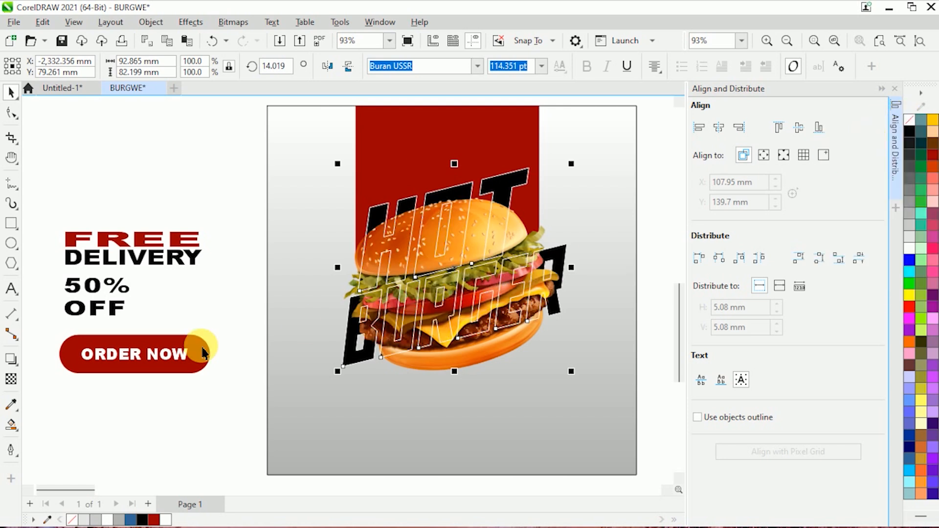
# Step: Thicken the white outline of the front HOT BURGER lettering to a moderate width
pyautogui.click(10, 449)
pyautogui.click(52, 453)
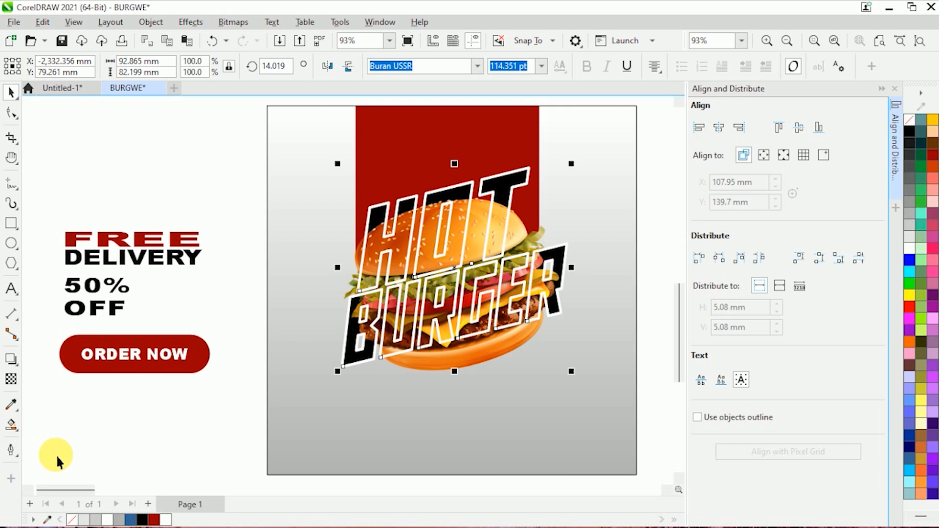
pyautogui.click(11, 449)
pyautogui.click(43, 435)
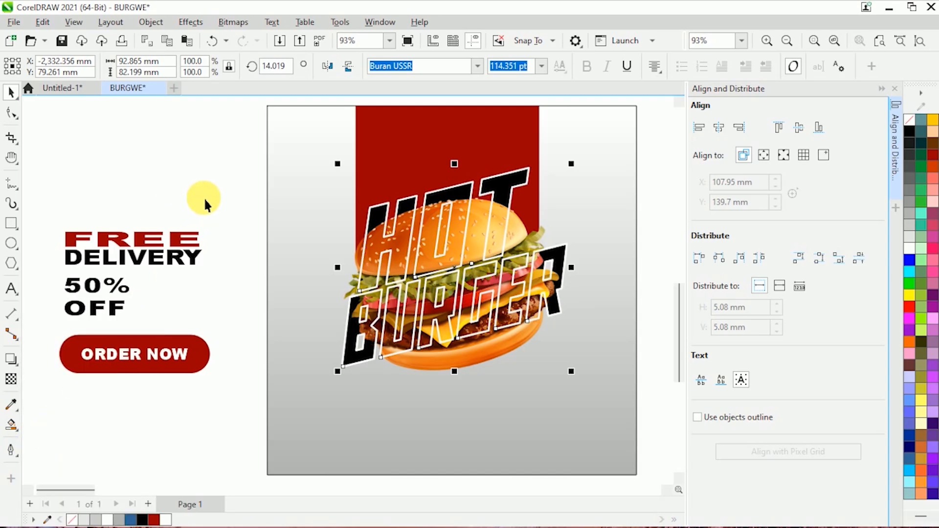
pyautogui.press('Escape')
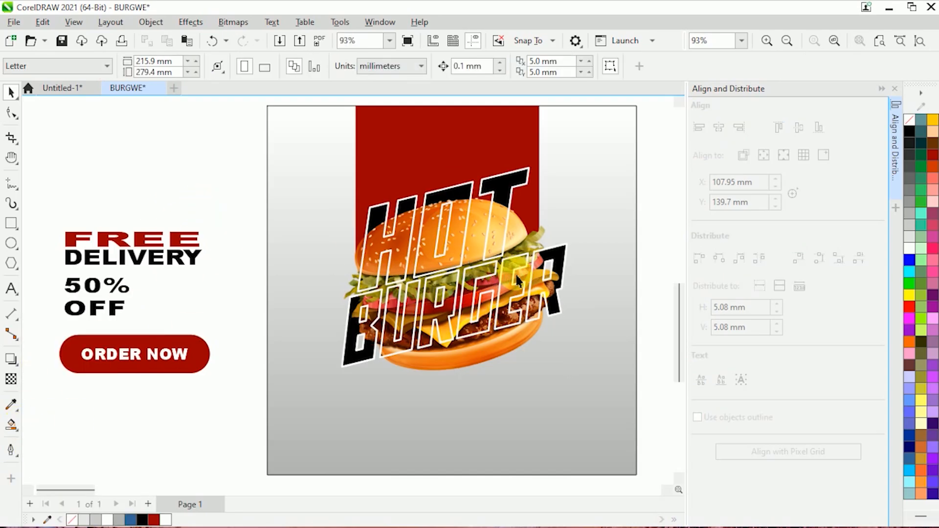
# Step: Group the FREE DELIVERY text, scale and rotate it about 19 degrees to about 30 mm wide, beside the burger's lower right
pyautogui.click(165, 244)
pyautogui.moveTo(245, 268); pyautogui.dragTo(181, 260)
pyautogui.hotkey('ctrl', 'g')
pyautogui.moveTo(122, 237); pyautogui.dragTo(585, 304)
pyautogui.moveTo(649, 331); pyautogui.dragTo(601, 281)
pyautogui.moveTo(571, 310); pyautogui.dragTo(587, 329)
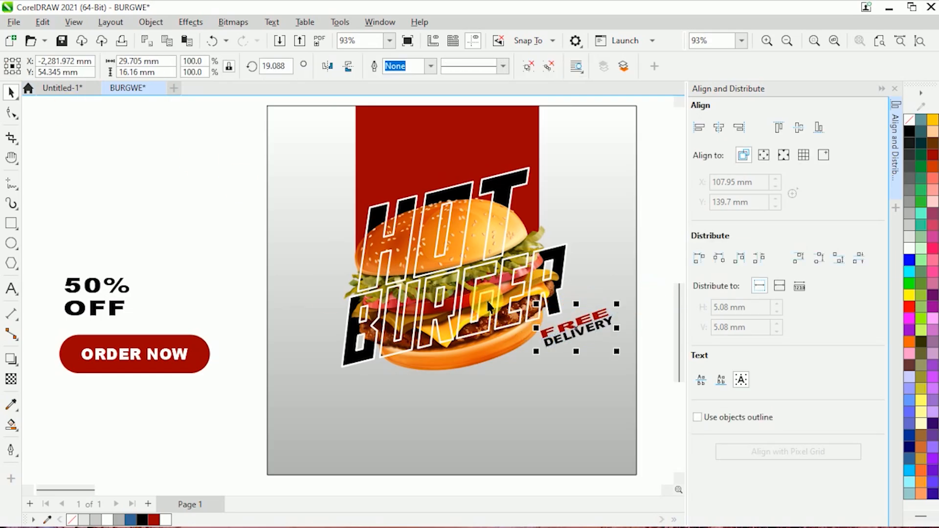
pyautogui.click(641, 143)
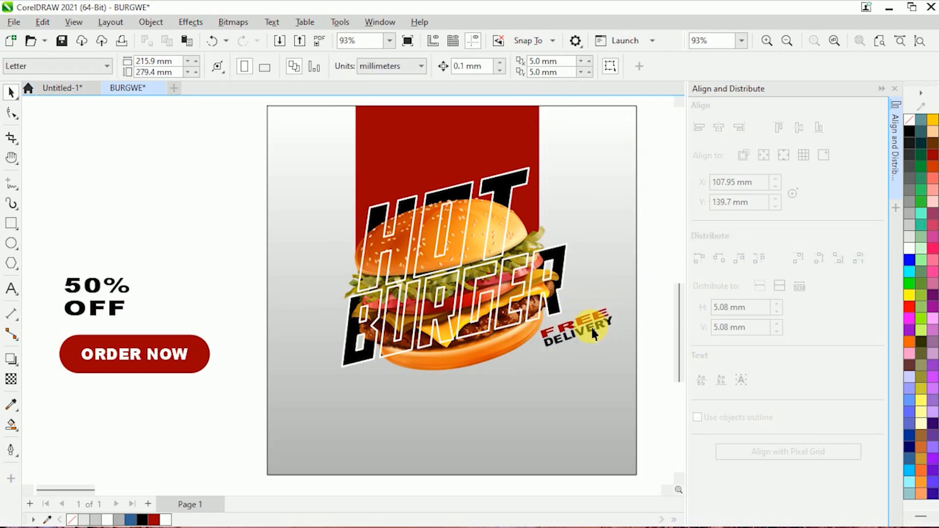
# Step: Add a small drop shadow to the FREE DELIVERY text, cast toward the lower right
pyautogui.click(605, 325)
pyautogui.click(10, 360)
pyautogui.moveTo(600, 346)
pyautogui.mouseDown()
pyautogui.moveTo(654, 342)
pyautogui.moveTo(614, 355)
pyautogui.mouseUp()
pyautogui.click(5, 90)
# Step: Shrink the OFF text closely beneath 50% and fill the 50% text with the dark red
pyautogui.click(107, 286)
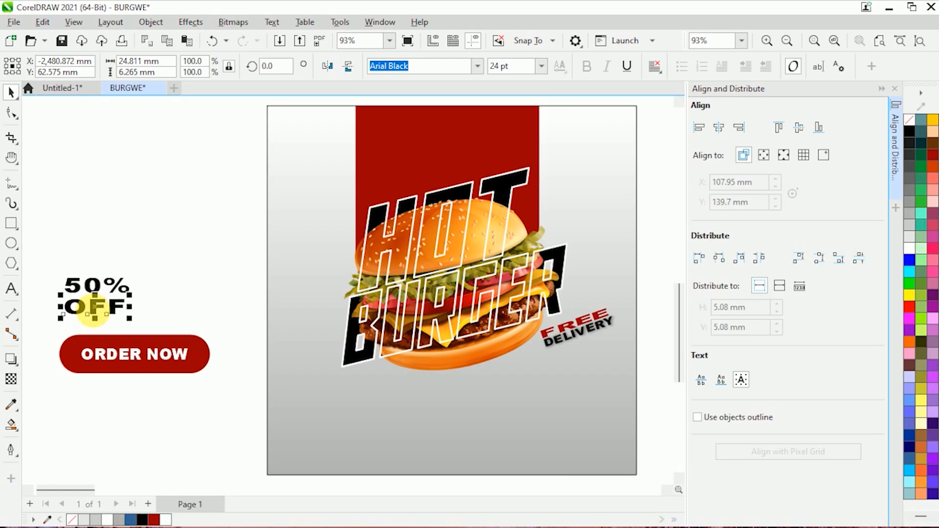
pyautogui.moveTo(129, 318); pyautogui.dragTo(110, 314)
pyautogui.keyDown('shift'); pyautogui.click(109, 281); pyautogui.keyUp('shift')
pyautogui.click(110, 267)
pyautogui.click(92, 286)
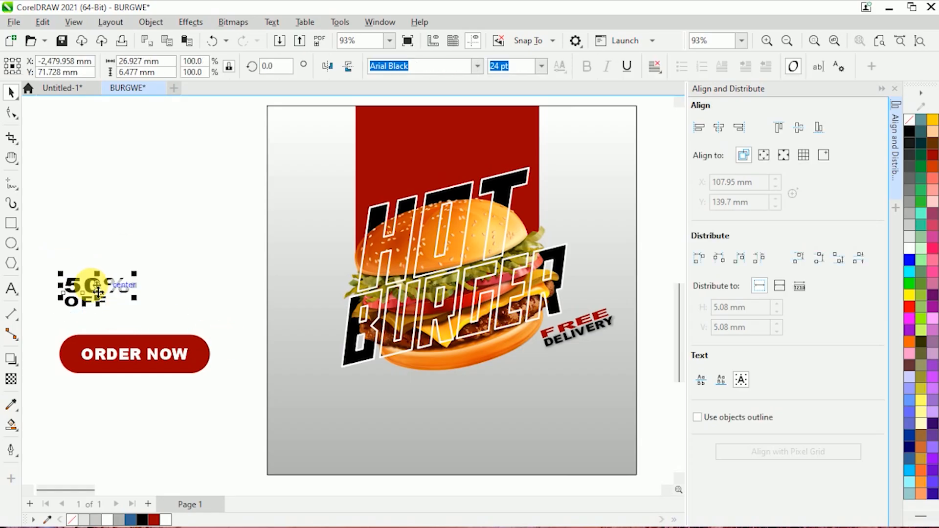
pyautogui.click(152, 509)
pyautogui.click(114, 288)
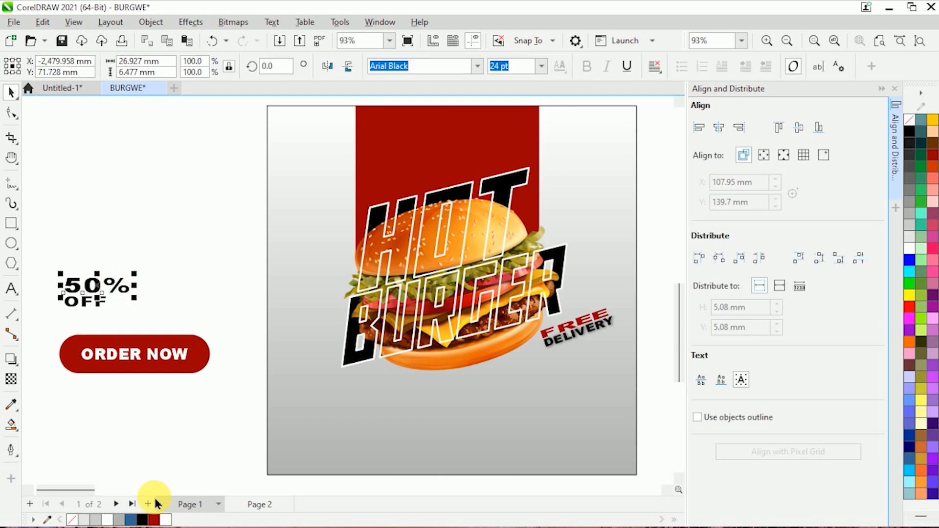
# Step: Place the 50% OFF text left of the burger, scaled to about 20 mm wide and rotated about 11 degrees
pyautogui.moveTo(58, 262); pyautogui.dragTo(145, 319)
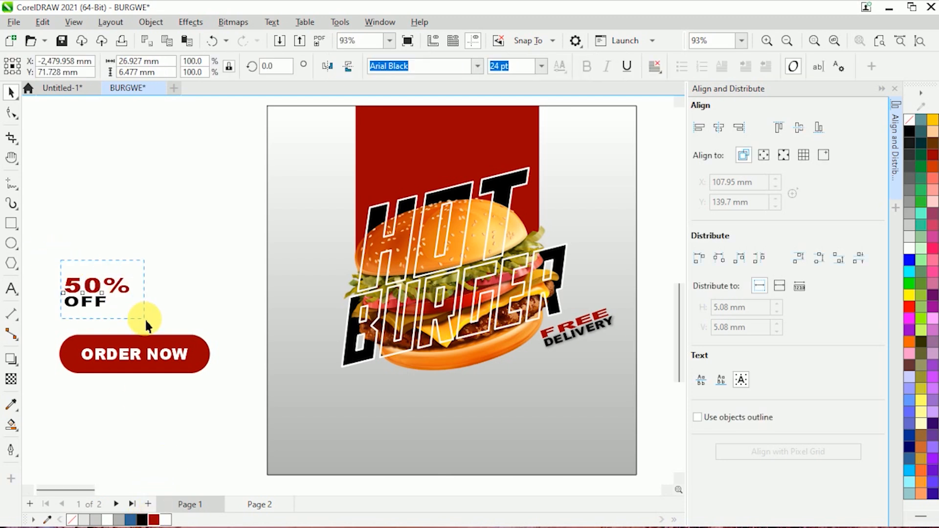
pyautogui.rightClick(99, 298)
pyautogui.moveTo(195, 268)
pyautogui.moveTo(109, 307); pyautogui.dragTo(312, 319)
pyautogui.click(343, 282)
pyautogui.click(334, 277)
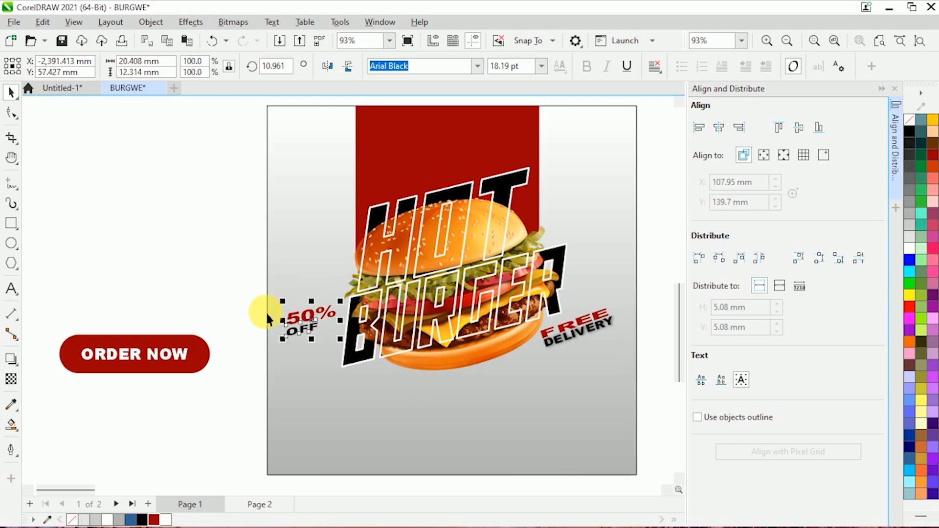
# Step: Add a drop shadow to the OFF text, offset about 0.4 mm right and 0.5 mm down
pyautogui.click(277, 329)
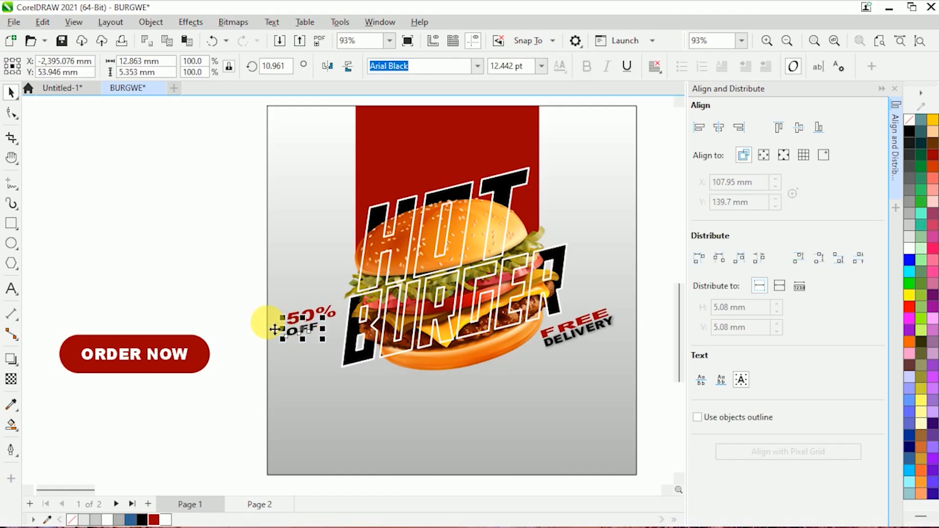
pyautogui.click(11, 362)
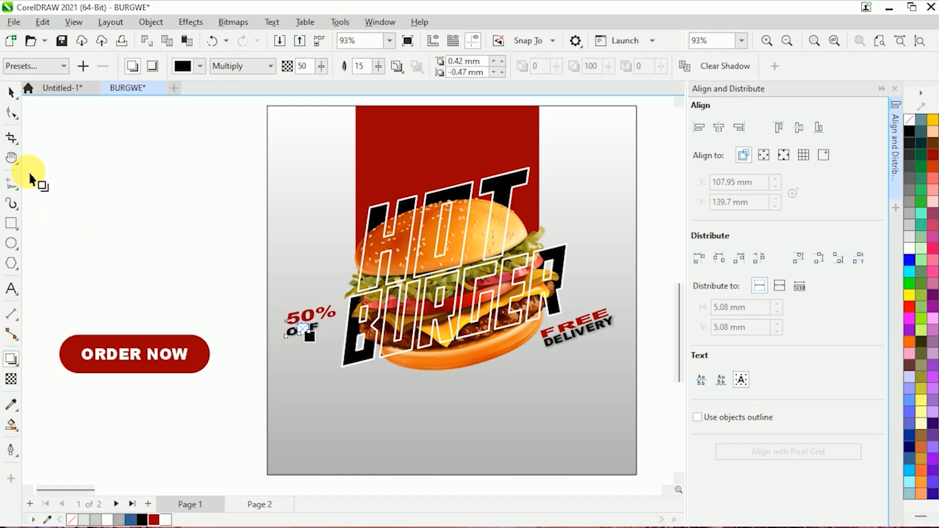
pyautogui.click(11, 92)
pyautogui.click(124, 191)
# Step: Bring the ORDER NOW button forward, shrink it, and centre it horizontally near the square's bottom edge
pyautogui.rightClick(130, 352)
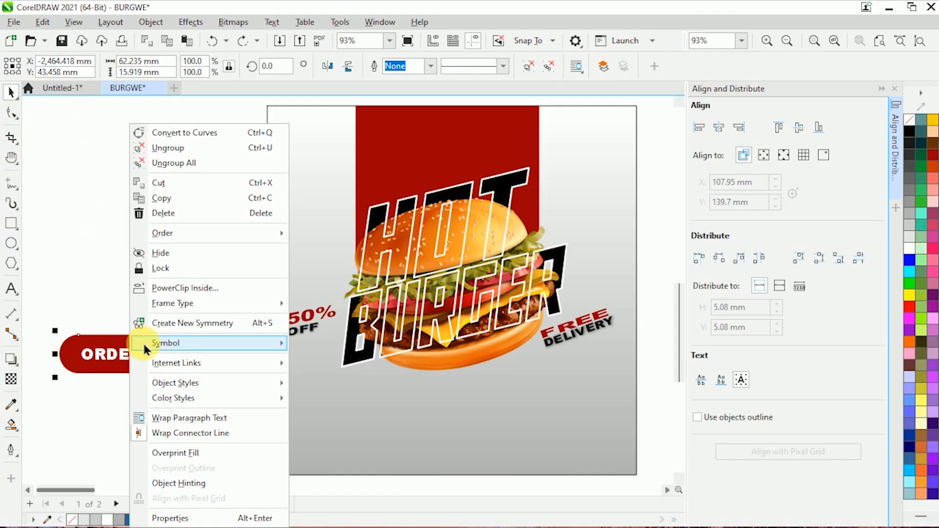
pyautogui.moveTo(254, 233)
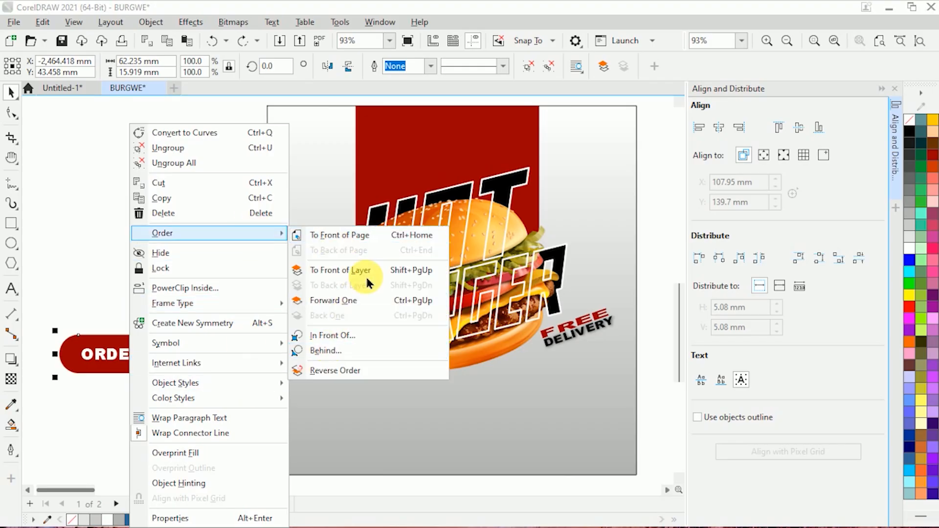
pyautogui.click(346, 300)
pyautogui.moveTo(162, 357); pyautogui.dragTo(488, 453)
pyautogui.moveTo(547, 472); pyautogui.dragTo(514, 464)
pyautogui.click(549, 430)
pyautogui.press('c')
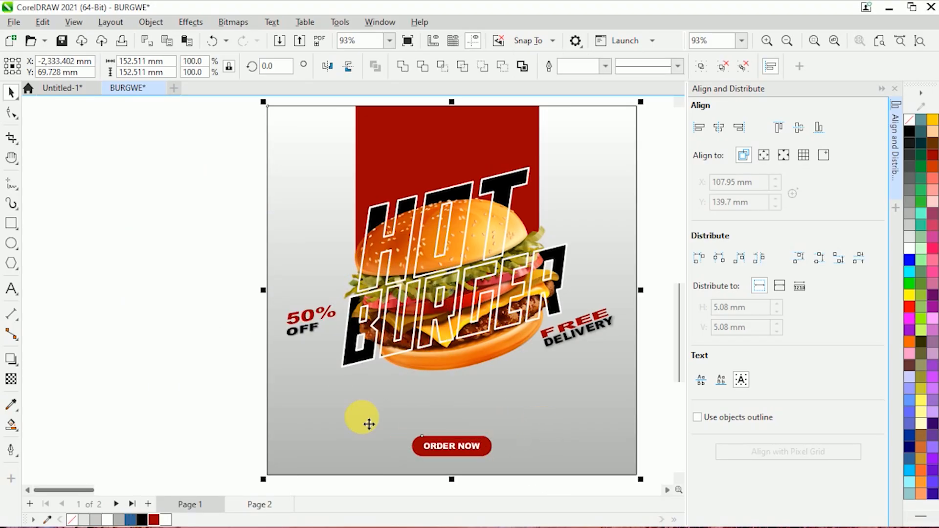
# Step: Add a small drop shadow below the ORDER NOW button
pyautogui.click(153, 352)
pyautogui.click(456, 450)
pyautogui.click(10, 359)
pyautogui.moveTo(474, 451)
pyautogui.mouseDown()
pyautogui.moveTo(497, 455)
pyautogui.moveTo(495, 465)
pyautogui.moveTo(472, 465)
pyautogui.mouseUp()
pyautogui.click(11, 92)
pyautogui.click(161, 268)
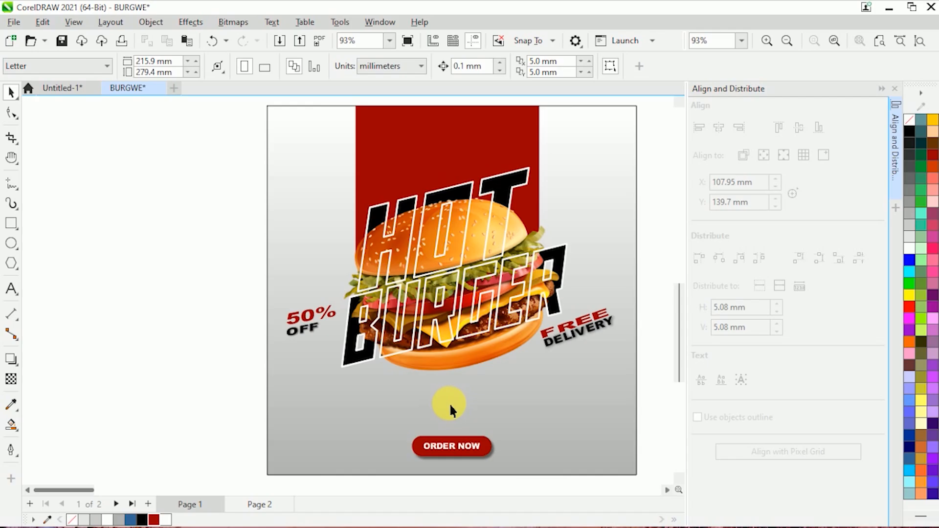
# Step: Draw a closed curved swoosh about 20 mm wide beside the T of HOT and smooth its shape
pyautogui.click(11, 184)
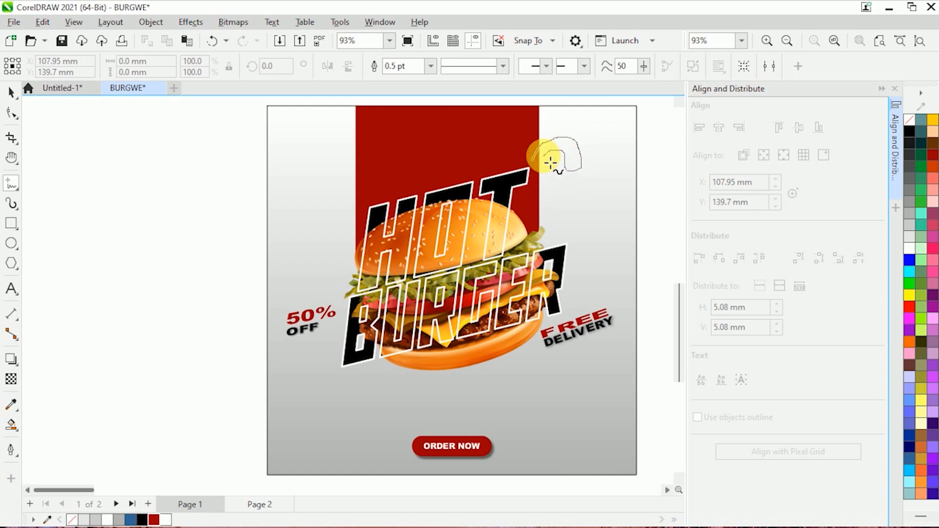
pyautogui.moveTo(539, 169); pyautogui.dragTo(537, 166)
pyautogui.click(11, 114)
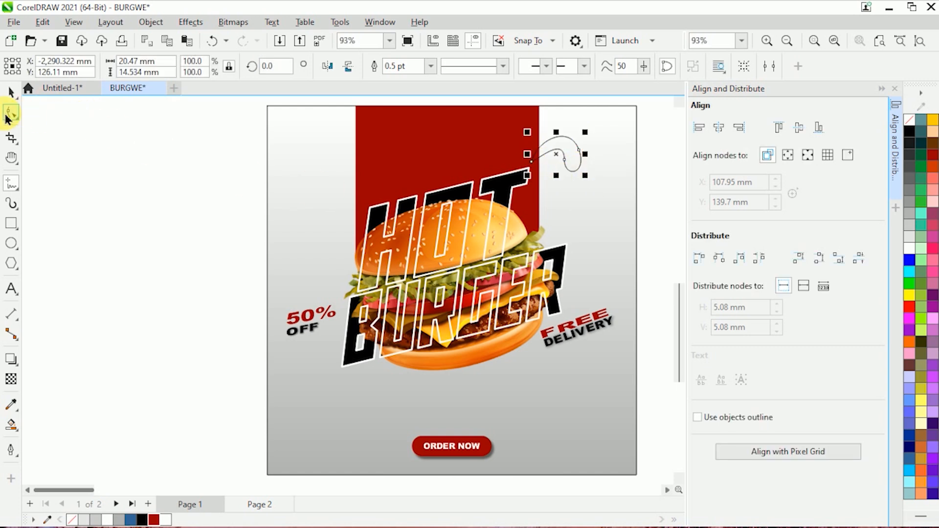
pyautogui.scroll(2, 529, 167)
pyautogui.click(530, 170)
pyautogui.moveTo(538, 149); pyautogui.dragTo(538, 152)
pyautogui.click(11, 91)
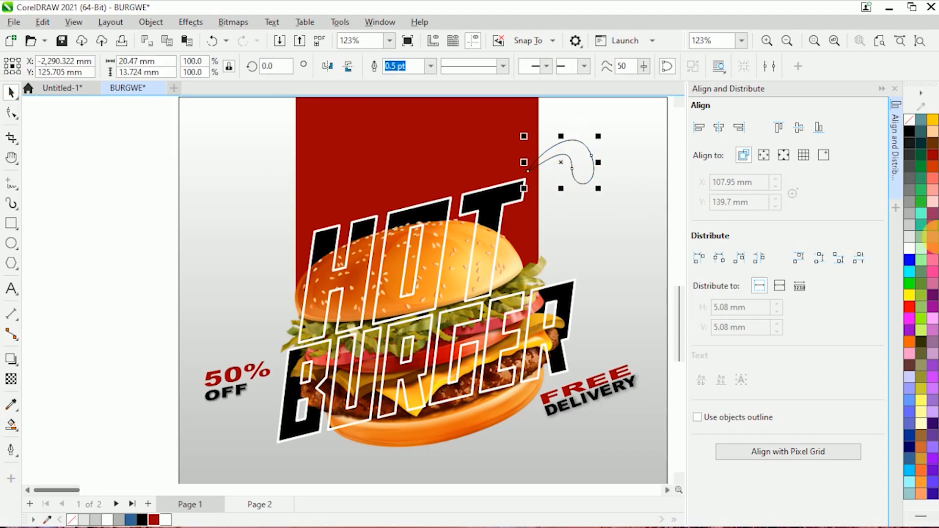
# Step: Fill the swoosh with yellow-orange and remove its outline
pyautogui.click(909, 341)
pyautogui.click(932, 120)
pyautogui.rightClick(909, 118)
pyautogui.click(900, 128)
pyautogui.hotkey('shift', 'F4')
# Step: Place a mirrored, rotated copy of the swoosh at 75.5% scale beside the H of HOT
pyautogui.moveTo(482, 176); pyautogui.dragTo(262, 201)
pyautogui.rightClick(261, 201)
pyautogui.click(326, 66)
pyautogui.click(224, 199)
pyautogui.moveTo(202, 175); pyautogui.dragTo(259, 171)
pyautogui.click(247, 197)
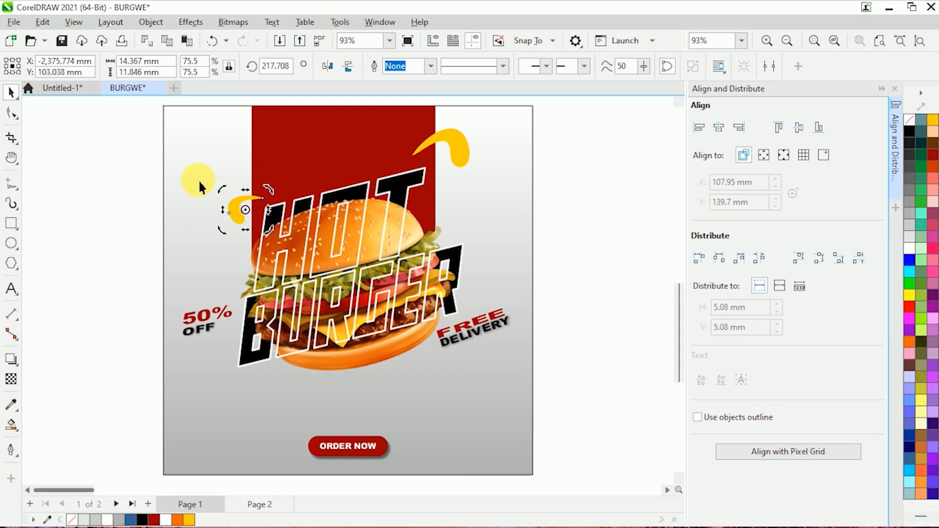
pyautogui.click(200, 181)
pyautogui.moveTo(236, 210); pyautogui.dragTo(233, 203)
pyautogui.click(574, 208)
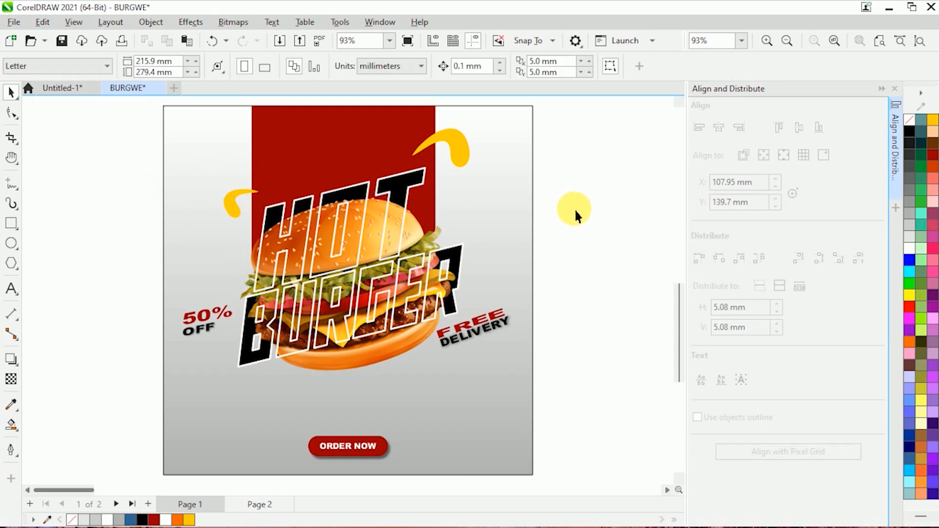
# Step: Draw a square about 175 mm wide around the whole advertisement
pyautogui.scroll(-5, 574, 212)
pyautogui.click(11, 223)
pyautogui.moveTo(305, 136); pyautogui.dragTo(548, 379)
pyautogui.press('space')
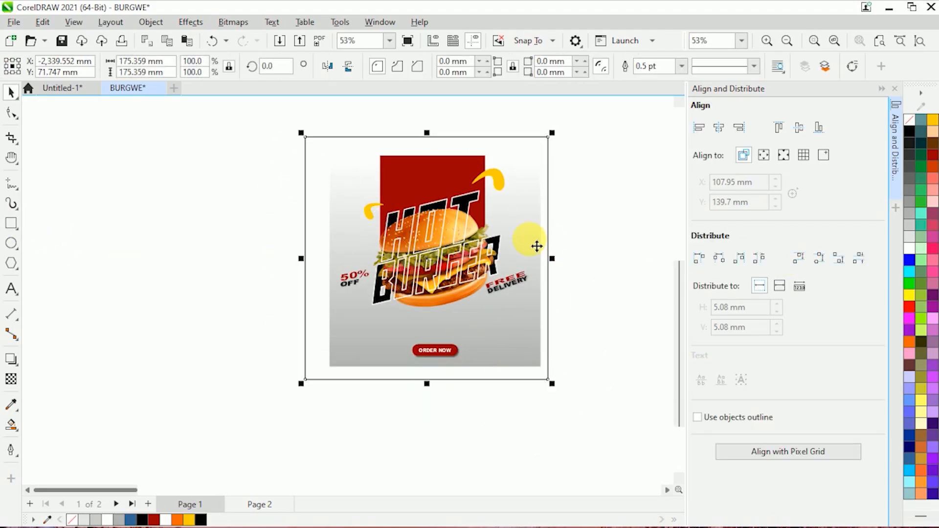
# Step: Group the advertisement artwork and centre it and the larger square on each other horizontally and vertically
pyautogui.moveTo(539, 247); pyautogui.dragTo(368, 270)
pyautogui.hotkey('ctrl', 'a')
pyautogui.click(719, 127)
pyautogui.click(798, 128)
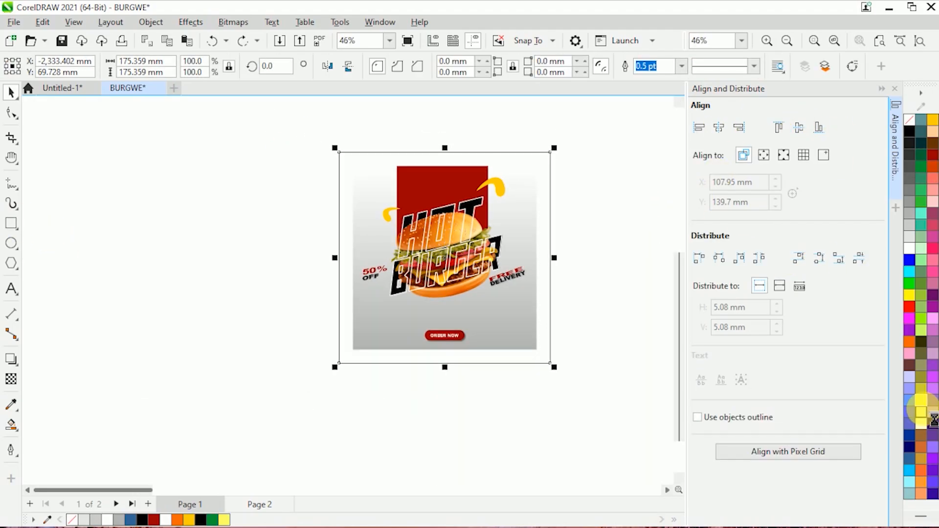
# Step: Fill the larger square with pale yellow and send it behind the artwork
pyautogui.click(921, 412)
pyautogui.hotkey('shift', 'pagedown')
pyautogui.click(577, 202)
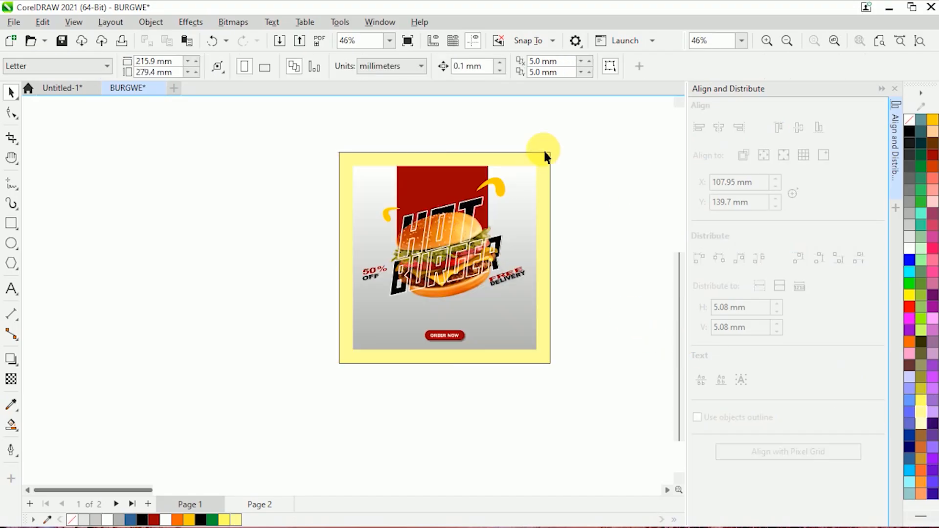
# Step: Remove the outline from the pale yellow square
pyautogui.click(545, 160)
pyautogui.rightClick(909, 119)
pyautogui.click(889, 130)
pyautogui.click(610, 173)
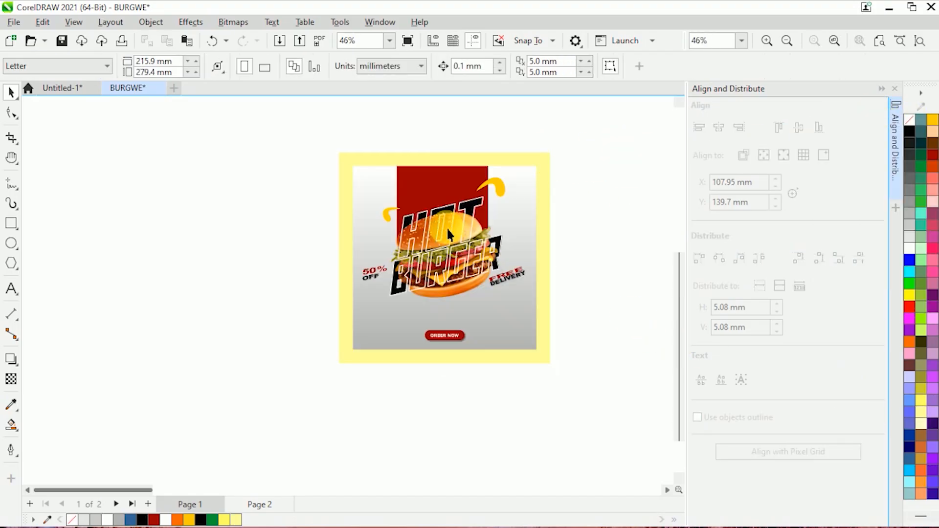
# Step: Add a drop shadow to the advertisement group toward its lower left, offset about 2.1 mm left and 2 mm down
pyautogui.scroll(1, 447, 225)
pyautogui.click(450, 230)
pyautogui.scroll(-1, 453, 235)
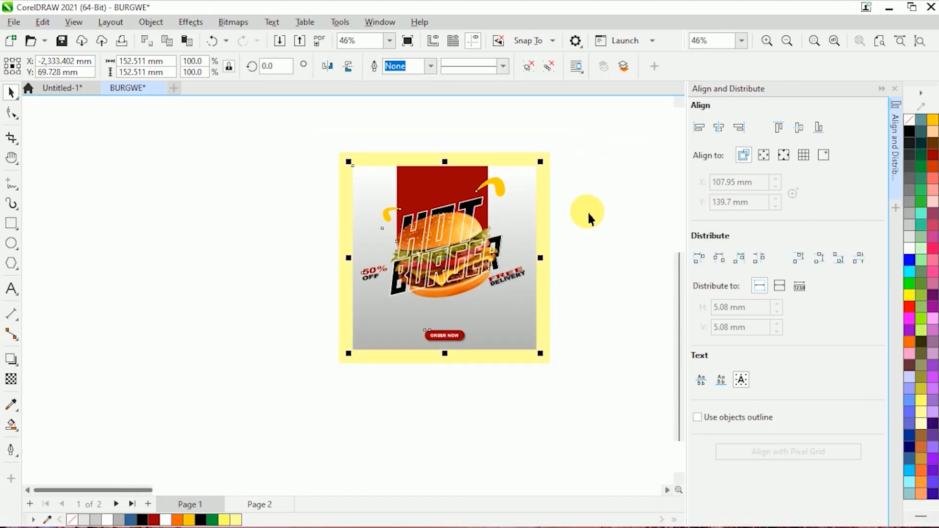
pyautogui.click(818, 41)
pyautogui.click(834, 40)
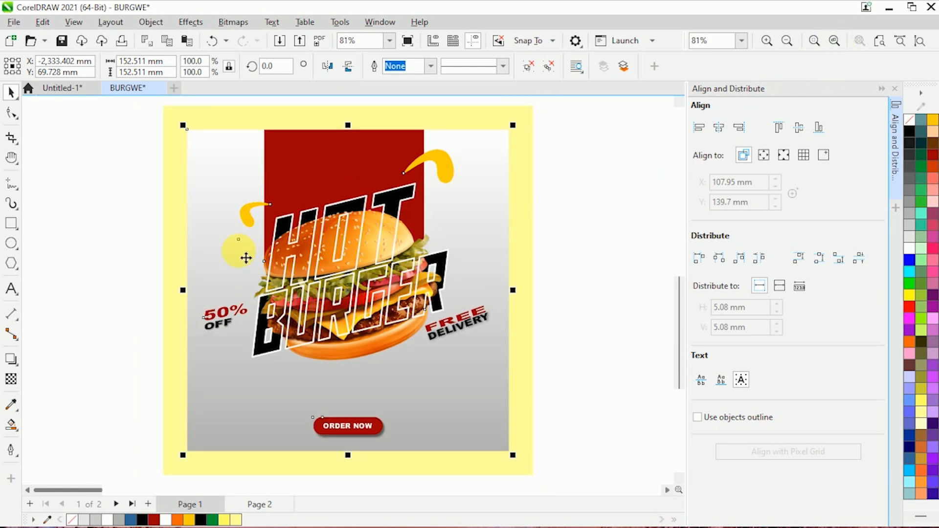
pyautogui.click(11, 360)
pyautogui.moveTo(348, 290); pyautogui.dragTo(183, 445)
# Step: Set the group's drop shadow opacity to 60 and its feathering to 2
pyautogui.click(379, 71)
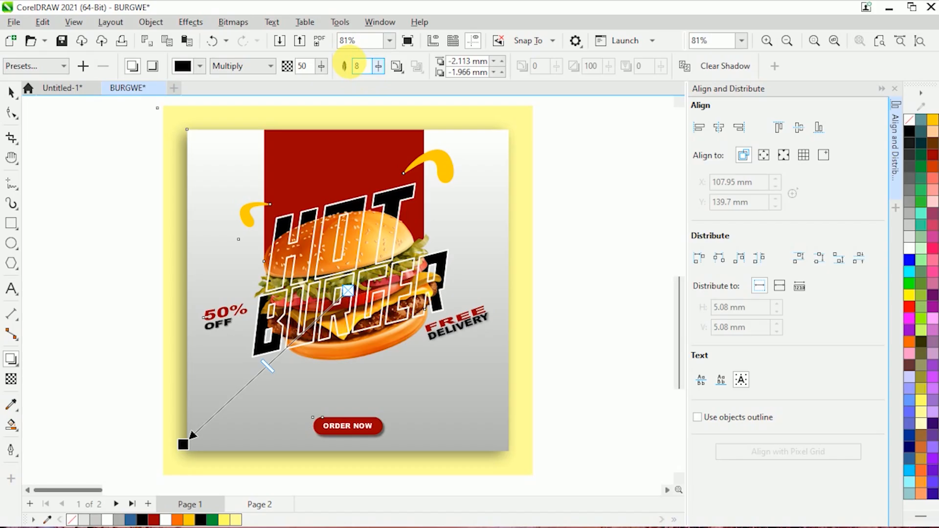
pyautogui.click(321, 69)
pyautogui.moveTo(318, 68); pyautogui.dragTo(375, 80)
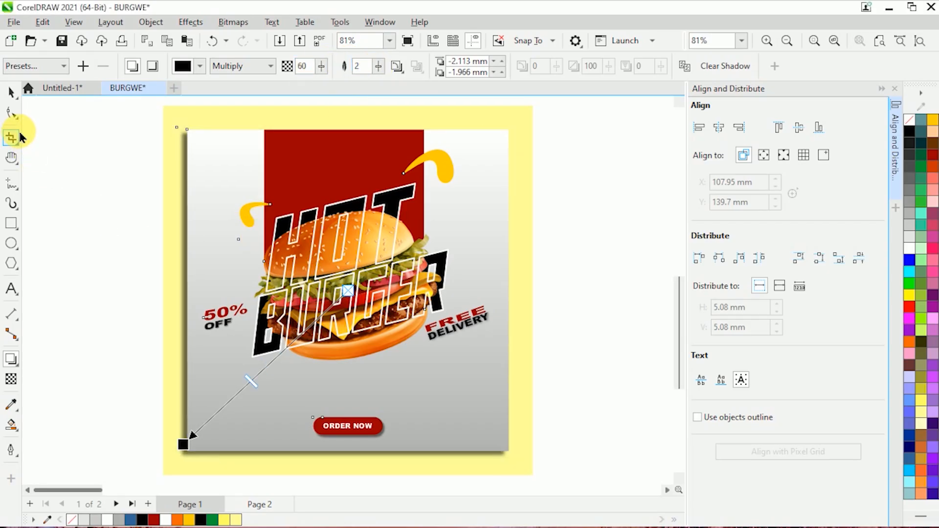
pyautogui.click(15, 93)
pyautogui.click(98, 187)
# Step: Preview the finished burger advertisement in full screen
pyautogui.scroll(-1, 594, 240)
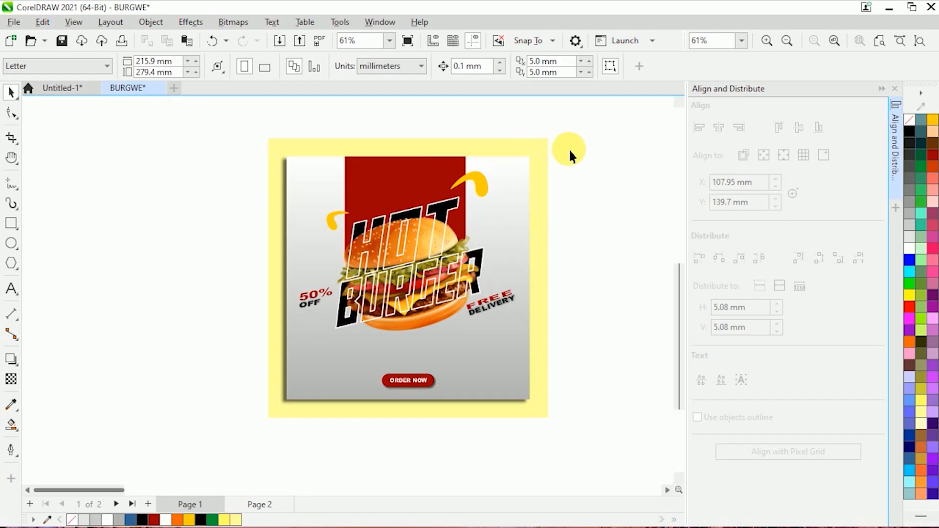
pyautogui.moveTo(551, 135); pyautogui.dragTo(540, 148)
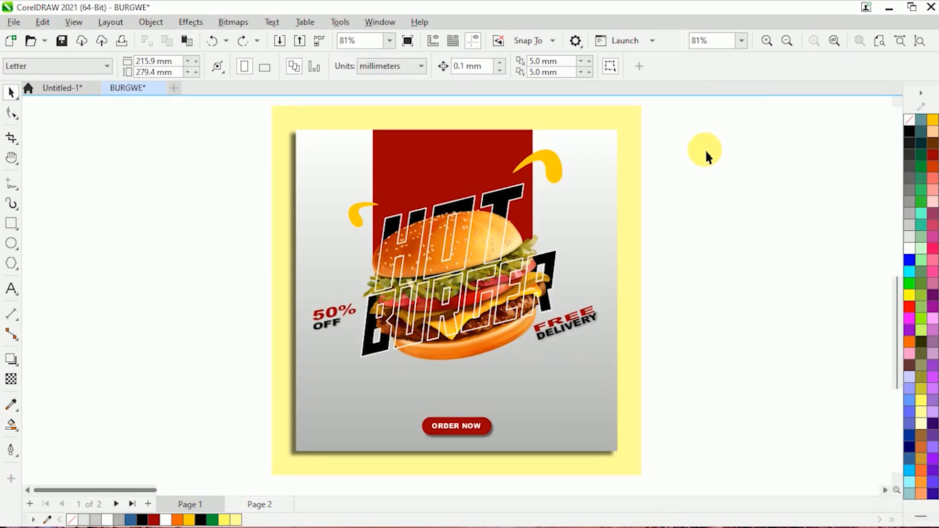
pyautogui.press('F9')
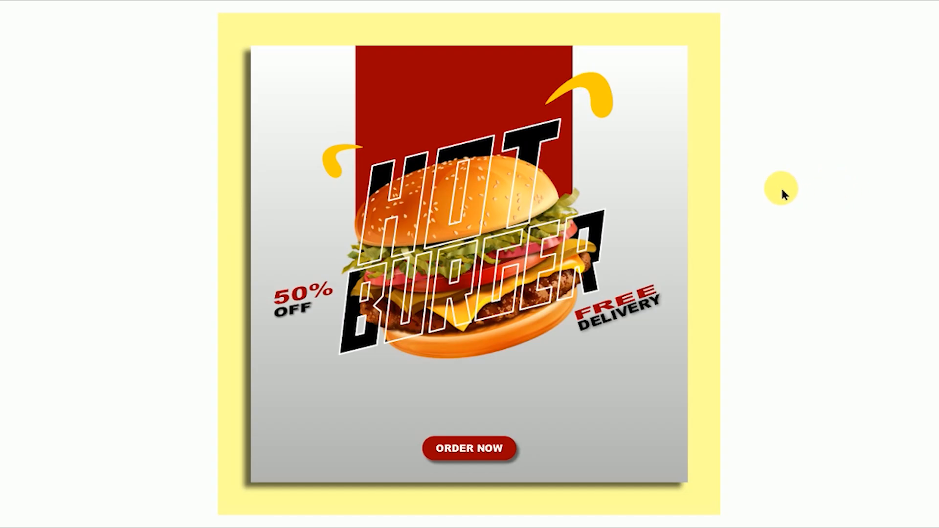